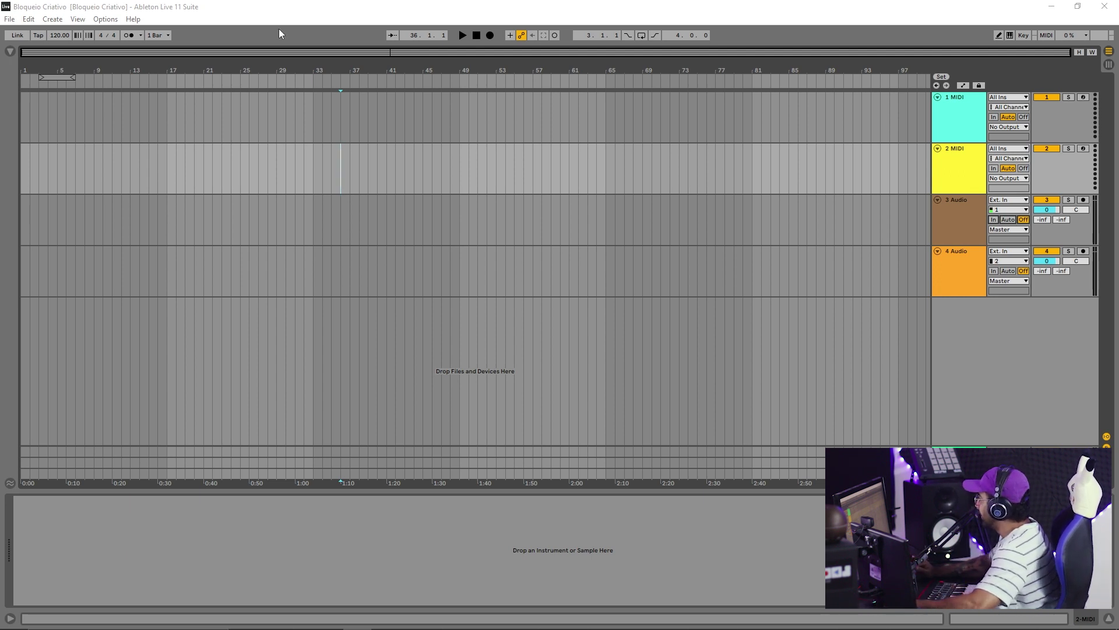
- Move the Lil Baby x Quavo beat later on the first track and shift the Drake Type Beat clip to start at bar 1
{"action": "left_click", "coordinate": [24, 117]}
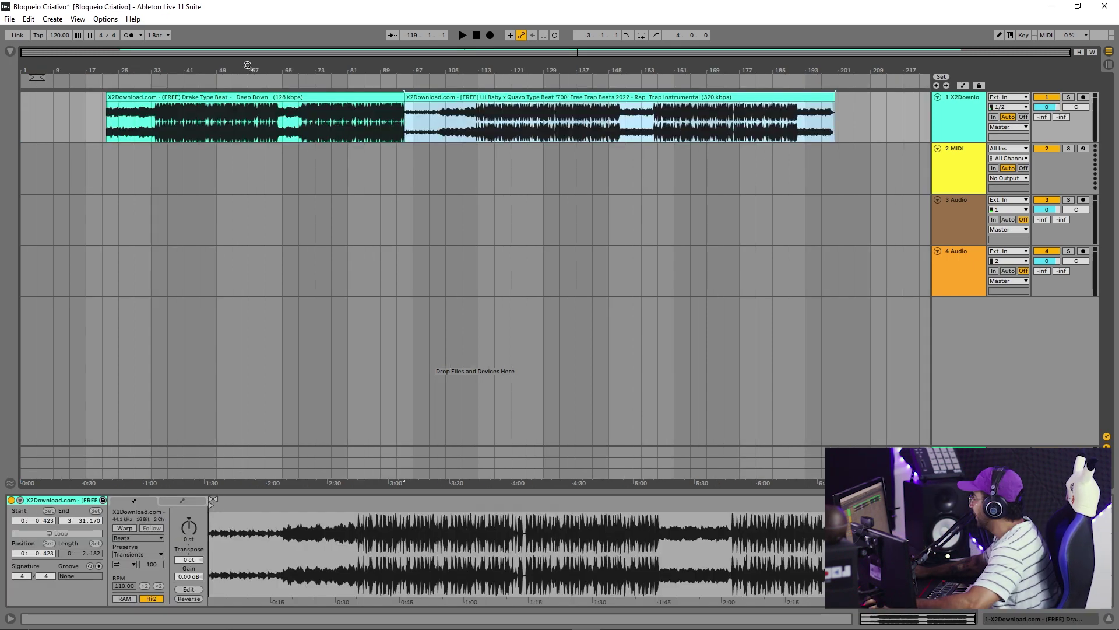
{"action": "left_click_drag", "start_coordinate": [286, 74], "coordinate": [285, 70]}
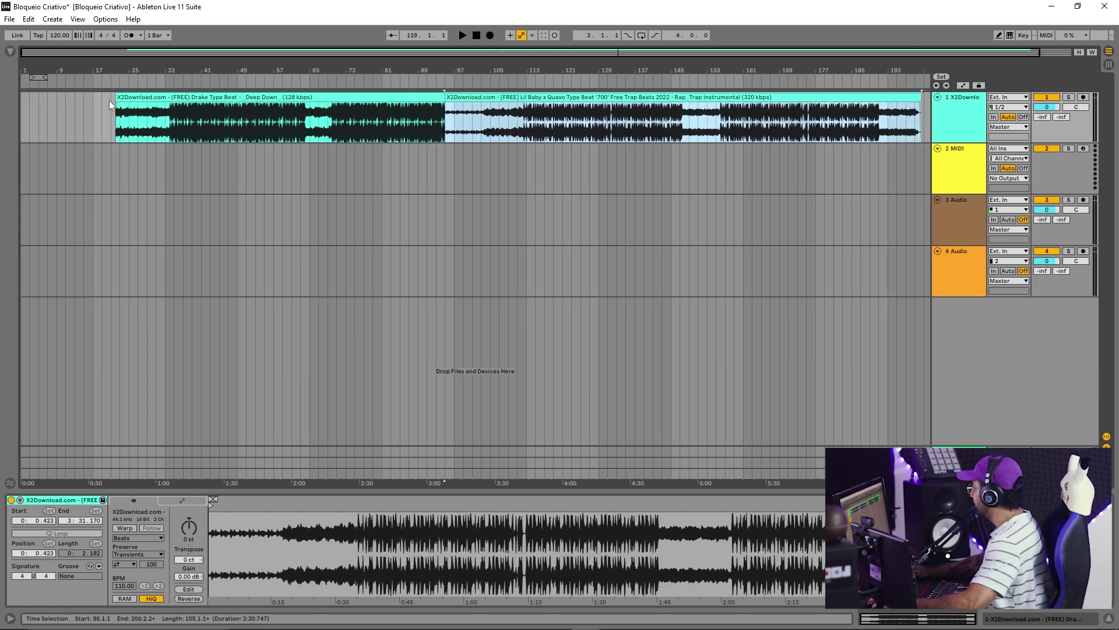
{"action": "left_click_drag", "start_coordinate": [116, 98], "coordinate": [59, 101]}
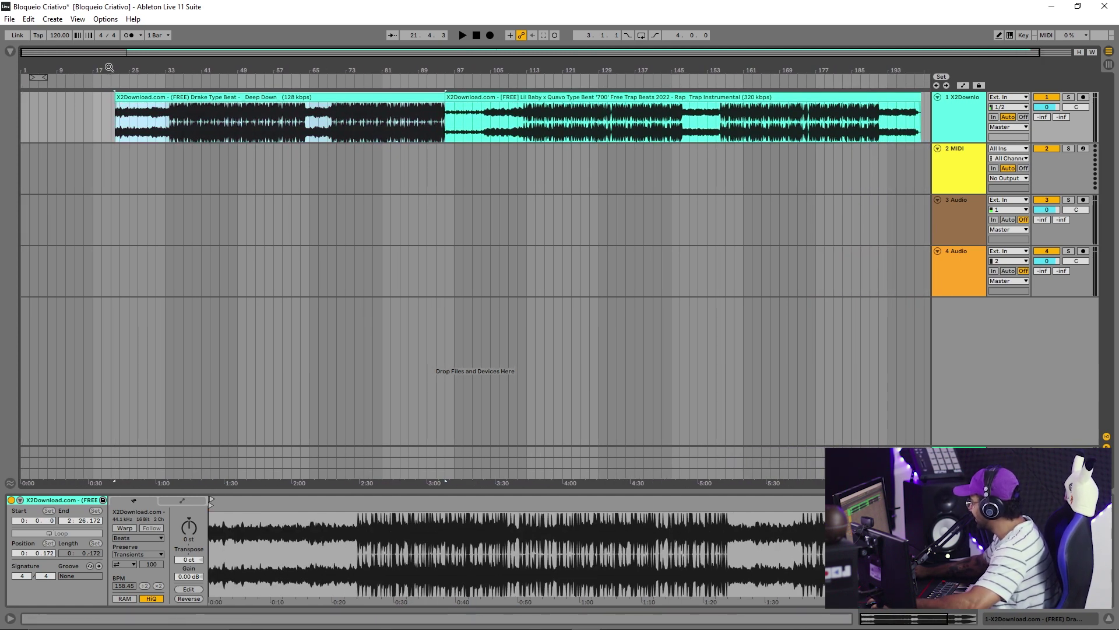
{"action": "left_click_drag", "start_coordinate": [109, 68], "coordinate": [109, 64]}
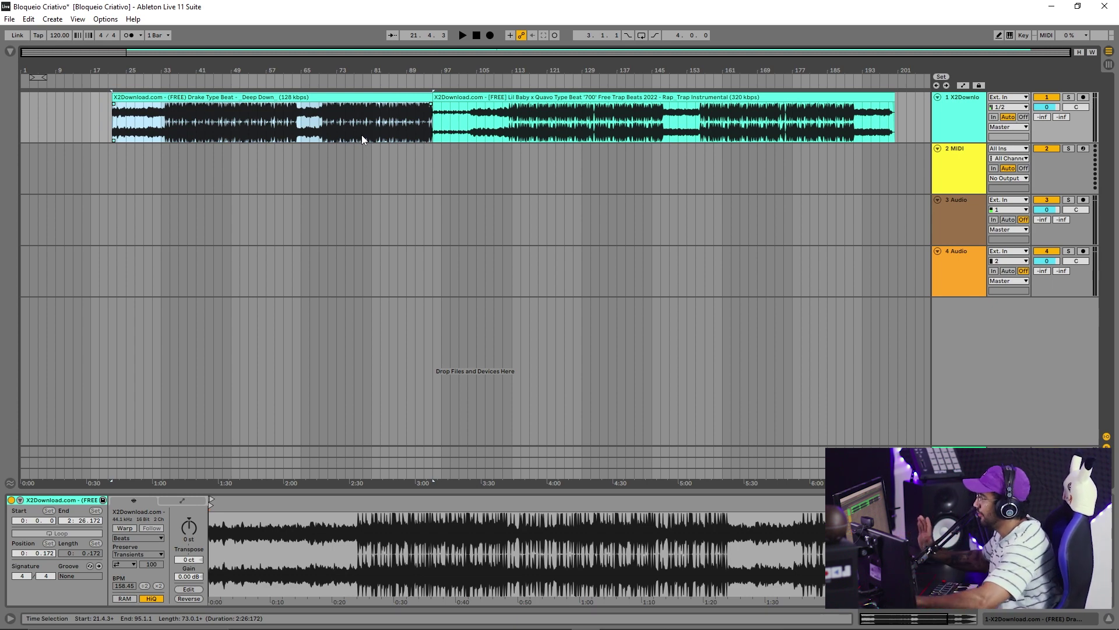
{"action": "left_click_drag", "start_coordinate": [458, 98], "coordinate": [590, 98]}
{"action": "left_click_drag", "start_coordinate": [179, 98], "coordinate": [56, 108]}
{"action": "left_click_drag", "start_coordinate": [43, 70], "coordinate": [82, 128]}
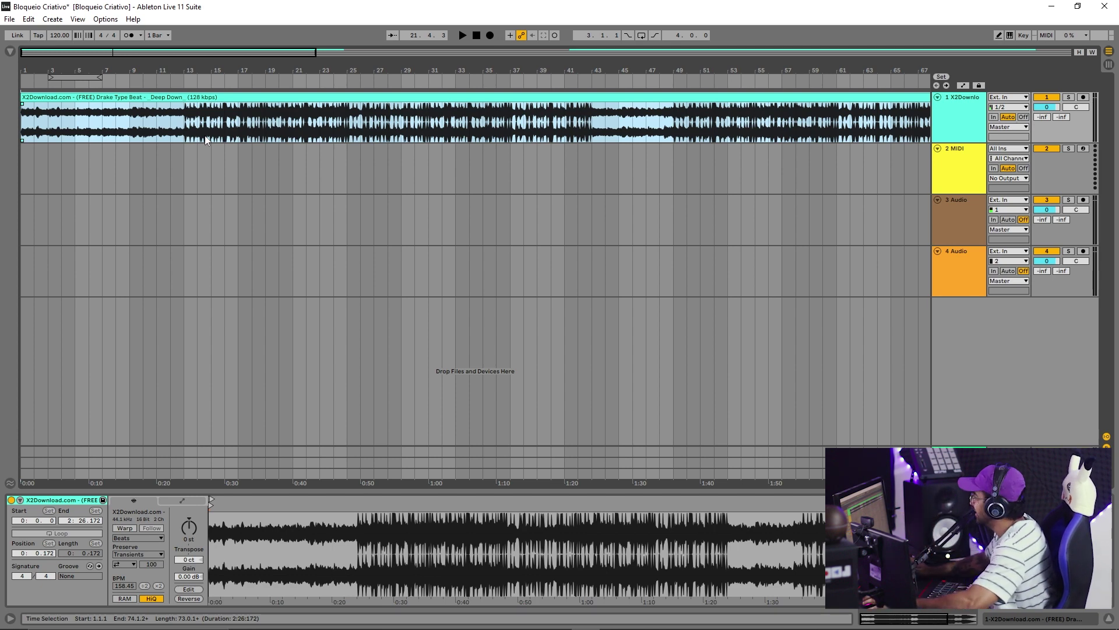
{"action": "left_click_drag", "start_coordinate": [158, 73], "coordinate": [295, 110]}
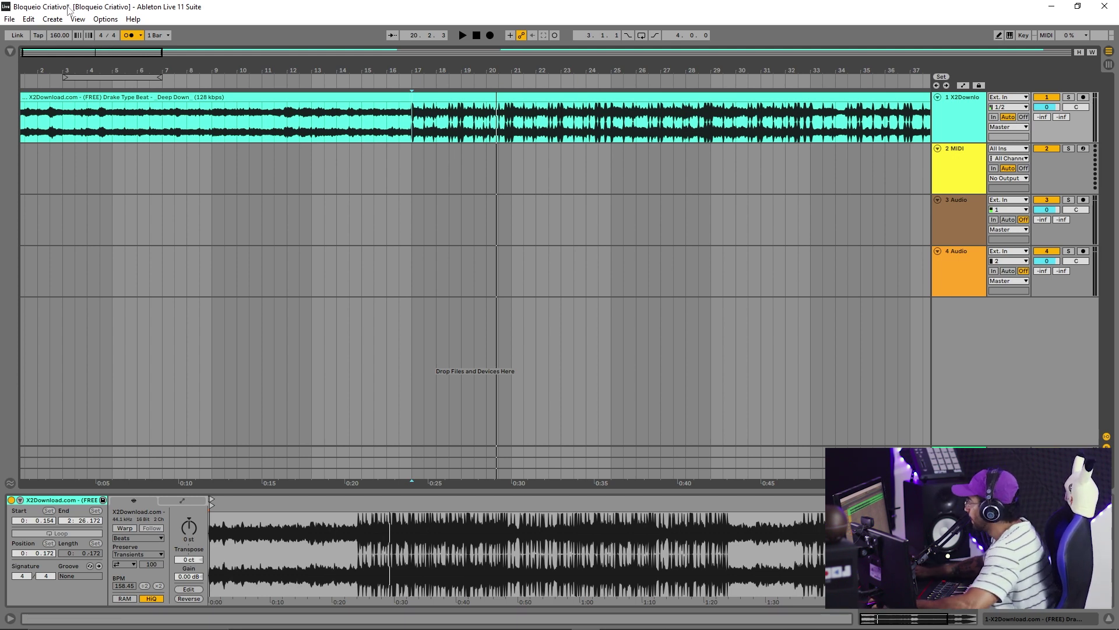
{"action": "left_click_drag", "start_coordinate": [436, 67], "coordinate": [351, 71]}
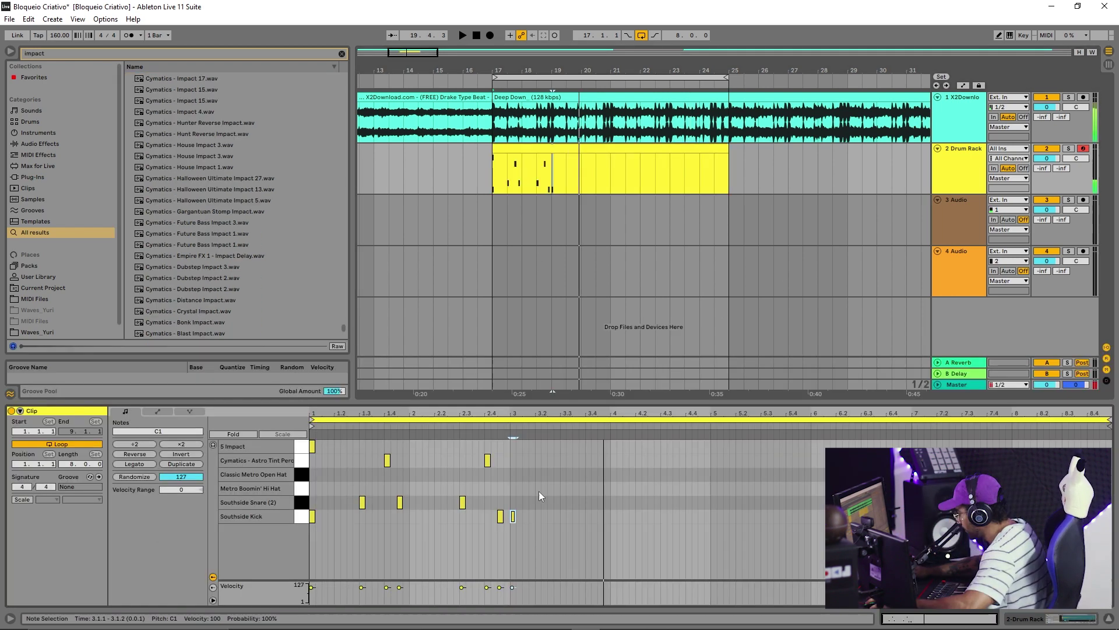
- Add a Southside Snare note at 4.1.3 in the drum clip and audition the pattern against the reference beat
{"action": "left_click_drag", "start_coordinate": [555, 167], "coordinate": [507, 175]}
{"action": "left_click", "coordinate": [552, 173]}
{"action": "key", "text": "space"}
{"action": "double_click", "coordinate": [627, 504]}
{"action": "key", "text": "space"}
{"action": "key", "text": "space"}
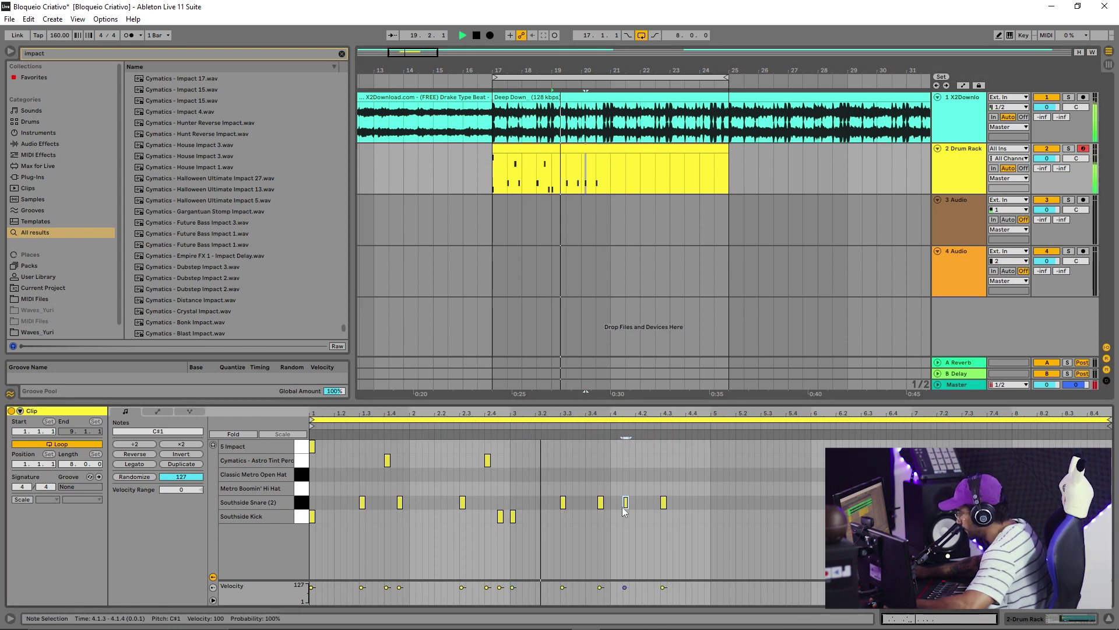
- Add Southside Kick notes at 4.4.1, 4.4.3 and 5.1.1 in the drum clip and play the pattern back
{"action": "double_click", "coordinate": [689, 517]}
{"action": "double_click", "coordinate": [702, 518]}
{"action": "double_click", "coordinate": [715, 517]}
{"action": "key", "text": "space"}
{"action": "key", "text": "space"}
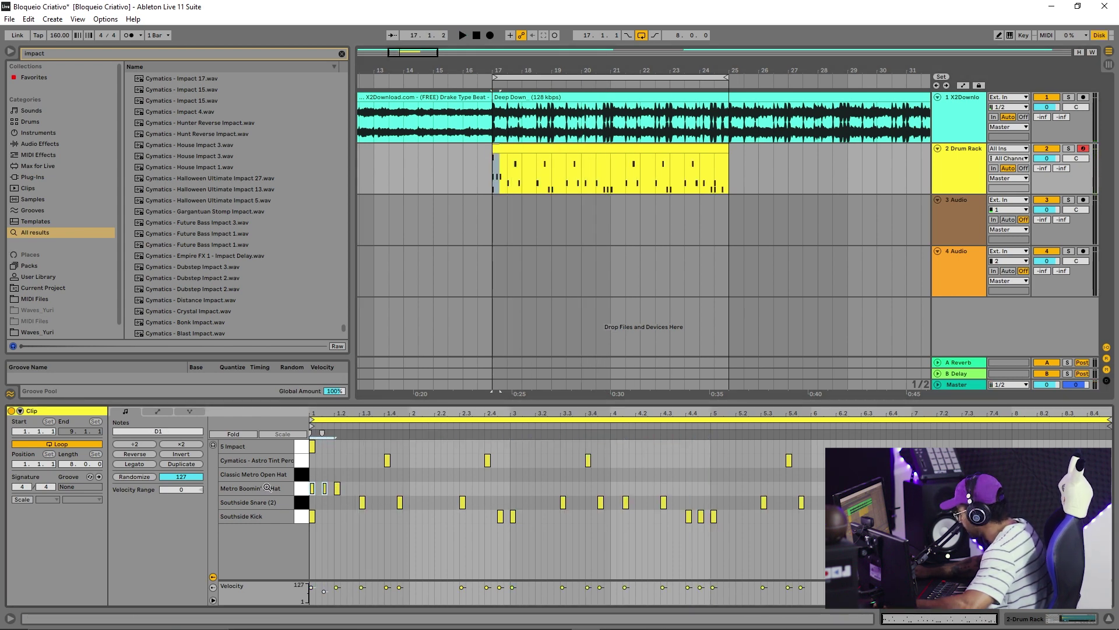
- Fill the Metro Boomin' Hi Hat lane across the clip by duplicating the opening hits, and add an extra hit at 1.1.2
{"action": "key", "text": "ctrl+d"}
{"action": "key", "text": "ctrl+d"}
{"action": "key", "text": "ctrl+d"}
{"action": "key", "text": "ctrl+d"}
{"action": "key", "text": "ctrl+d"}
{"action": "key", "text": "ctrl+d"}
{"action": "key", "text": "ctrl+d"}
{"action": "key", "text": "ctrl+d"}
{"action": "key", "text": "ctrl+d"}
{"action": "key", "text": "ctrl+d"}
{"action": "key", "text": "ctrl+d"}
{"action": "key", "text": "ctrl+d"}
{"action": "key", "text": "ctrl+d"}
{"action": "key", "text": "ctrl+d"}
{"action": "key", "text": "ctrl+d"}
{"action": "key", "text": "ctrl+d"}
{"action": "key", "text": "ctrl+d"}
{"action": "key", "text": "ctrl+d"}
{"action": "key", "text": "ctrl+d"}
{"action": "key", "text": "ctrl+d"}
{"action": "double_click", "coordinate": [319, 490]}
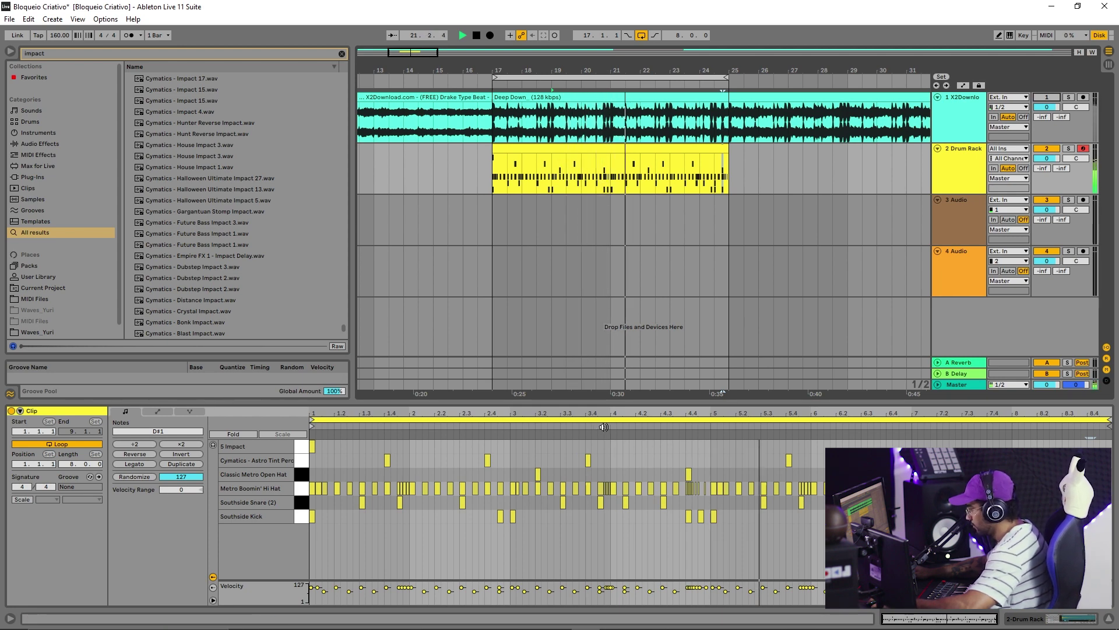
- Stop playback, save the Live set and place the insert marker at bar 17, where the drum clip starts
{"action": "key", "text": "space"}
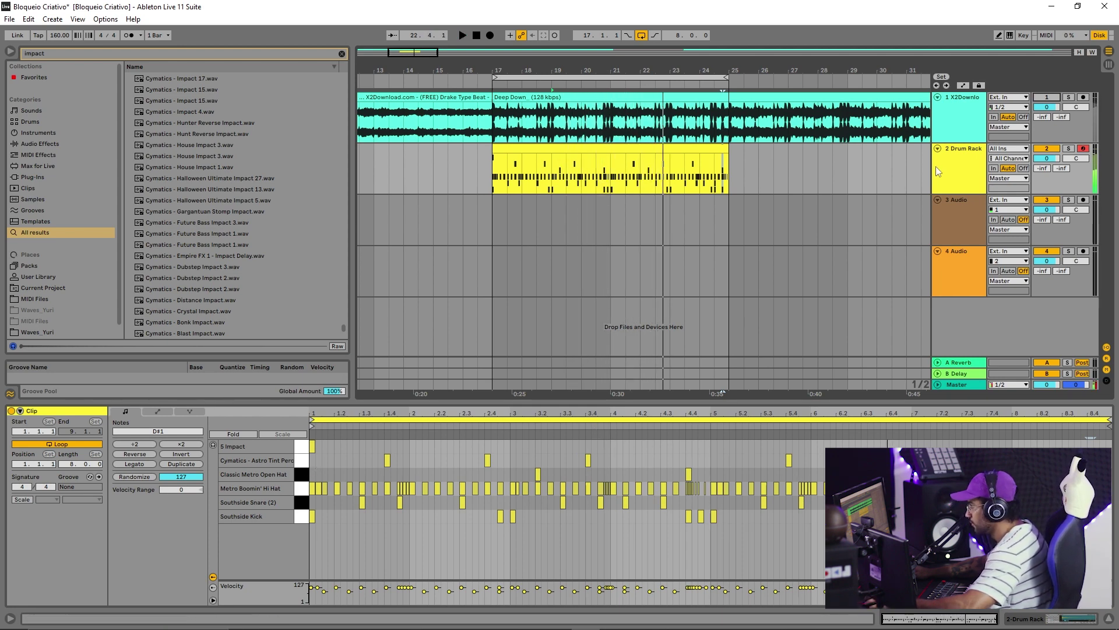
{"action": "key", "text": "ctrl+s"}
{"action": "left_click", "coordinate": [714, 188]}
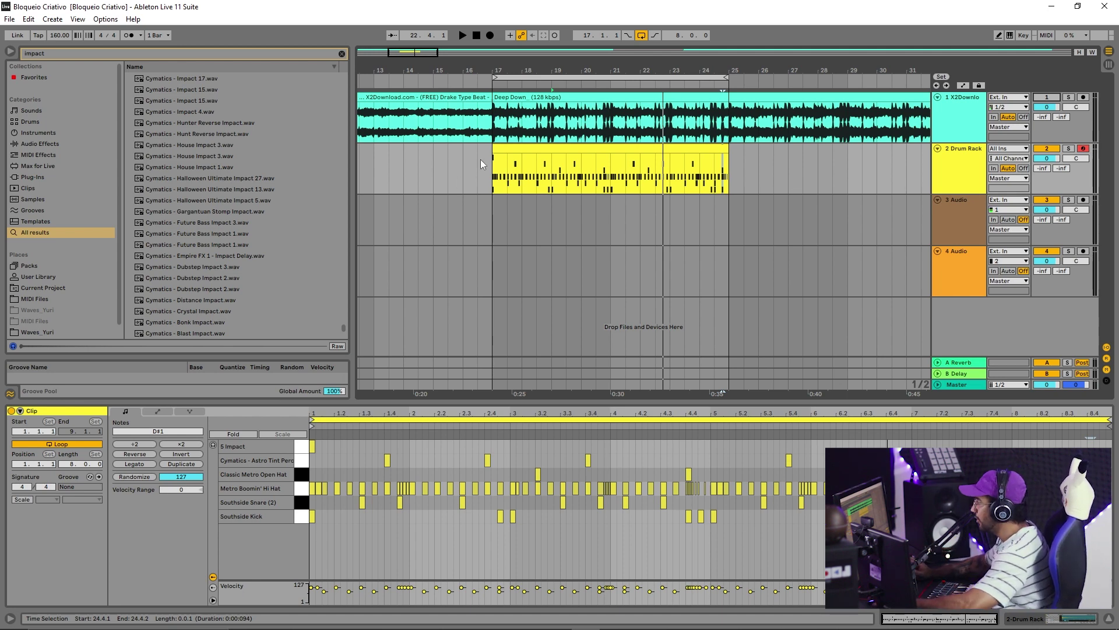
{"action": "left_click", "coordinate": [494, 175]}
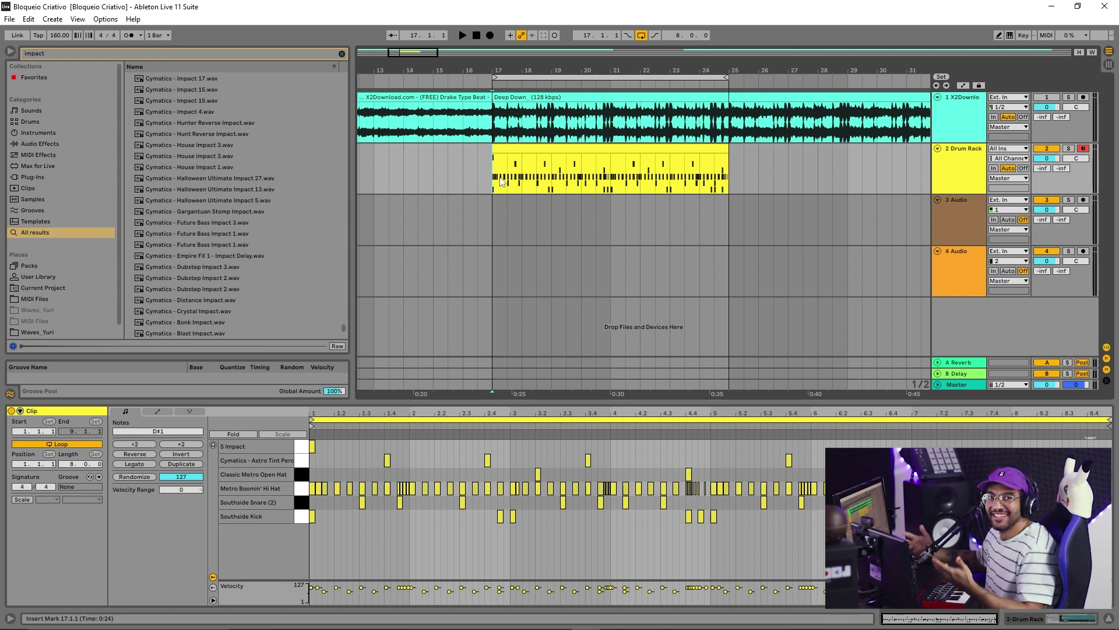
- Audition the drum loop and add Southside Kick notes at 2.2.1, 2.3.3 and 5.4.1
{"action": "left_click_drag", "start_coordinate": [523, 69], "coordinate": [517, 39]}
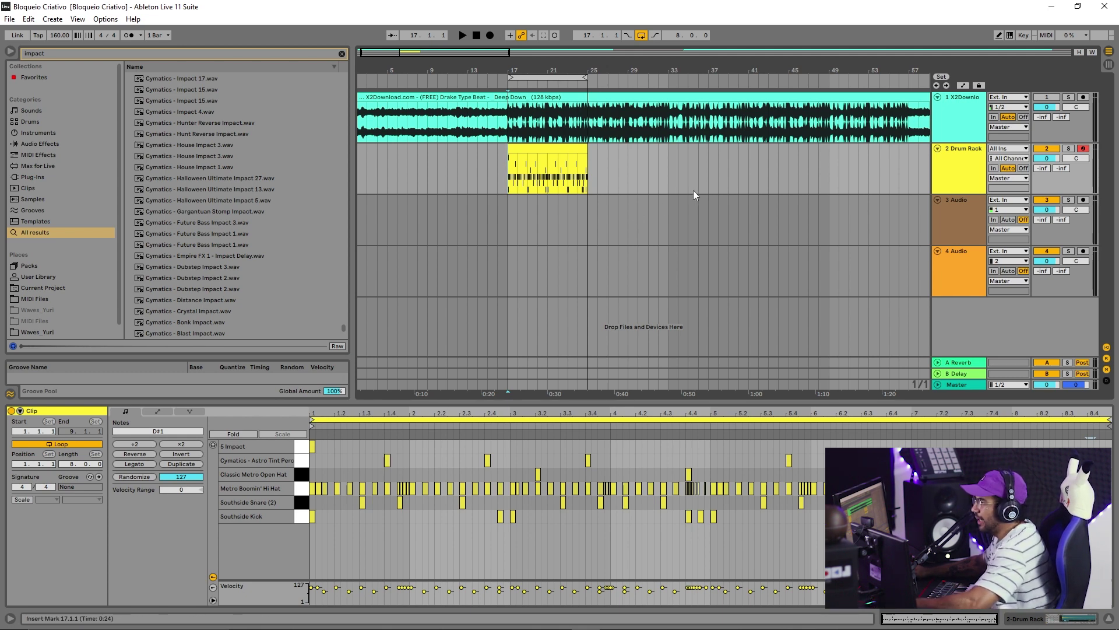
{"action": "key", "text": "space"}
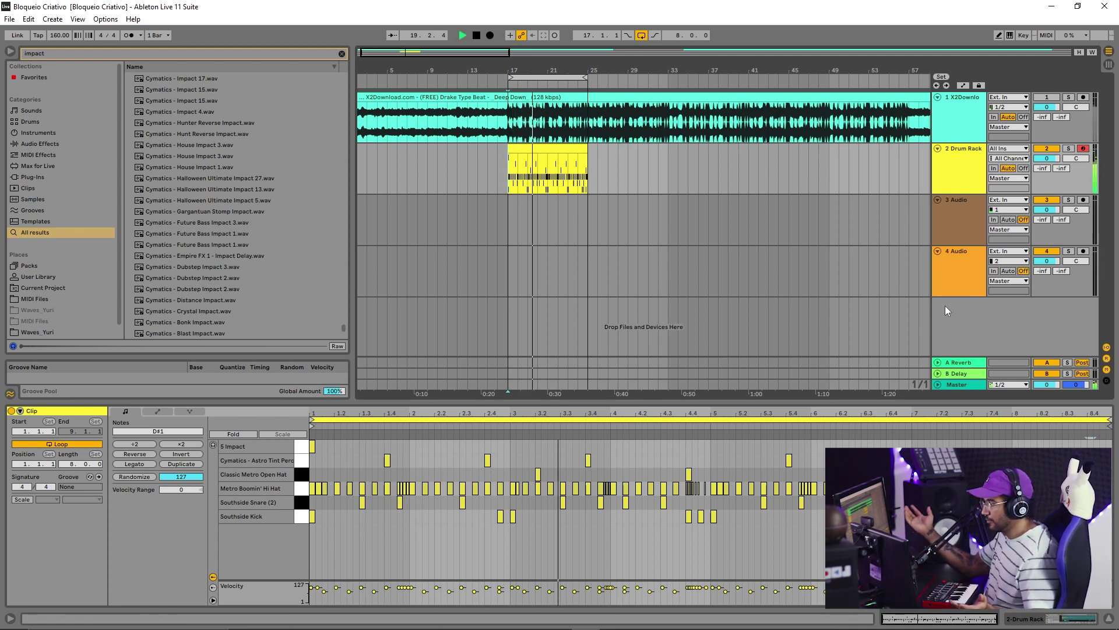
{"action": "key", "text": "space"}
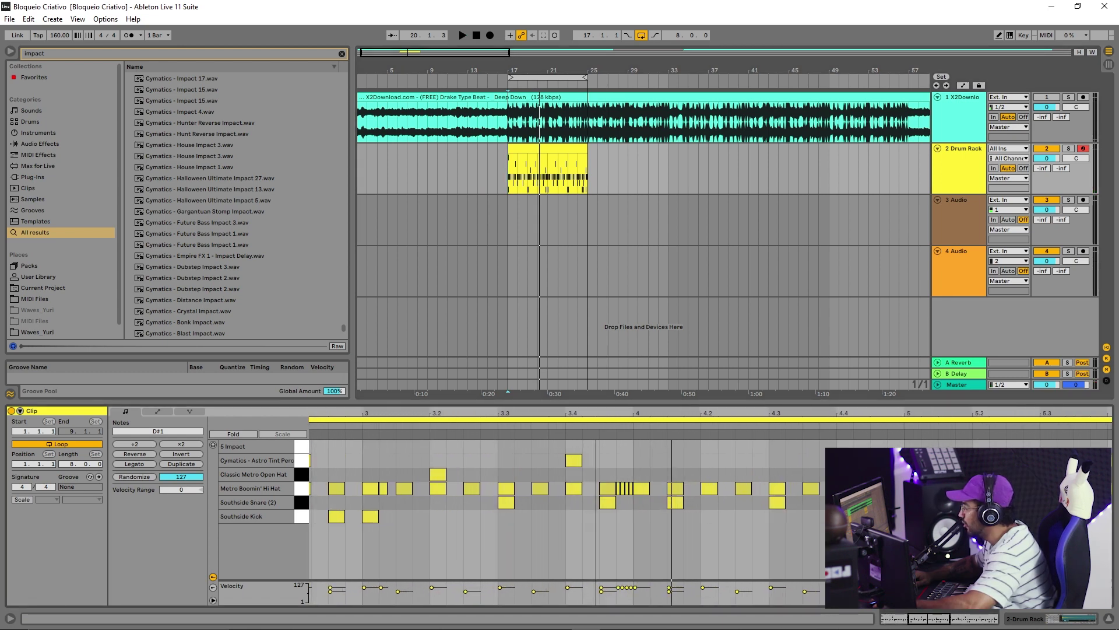
{"action": "left_click", "coordinate": [713, 515]}
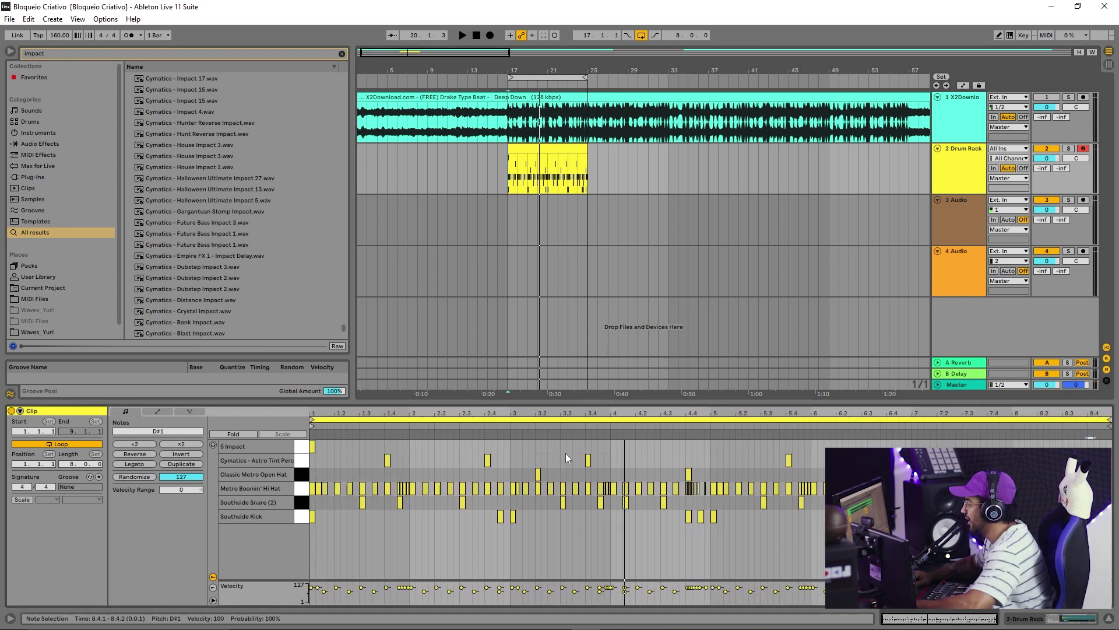
{"action": "key", "text": "space"}
{"action": "double_click", "coordinate": [437, 516]}
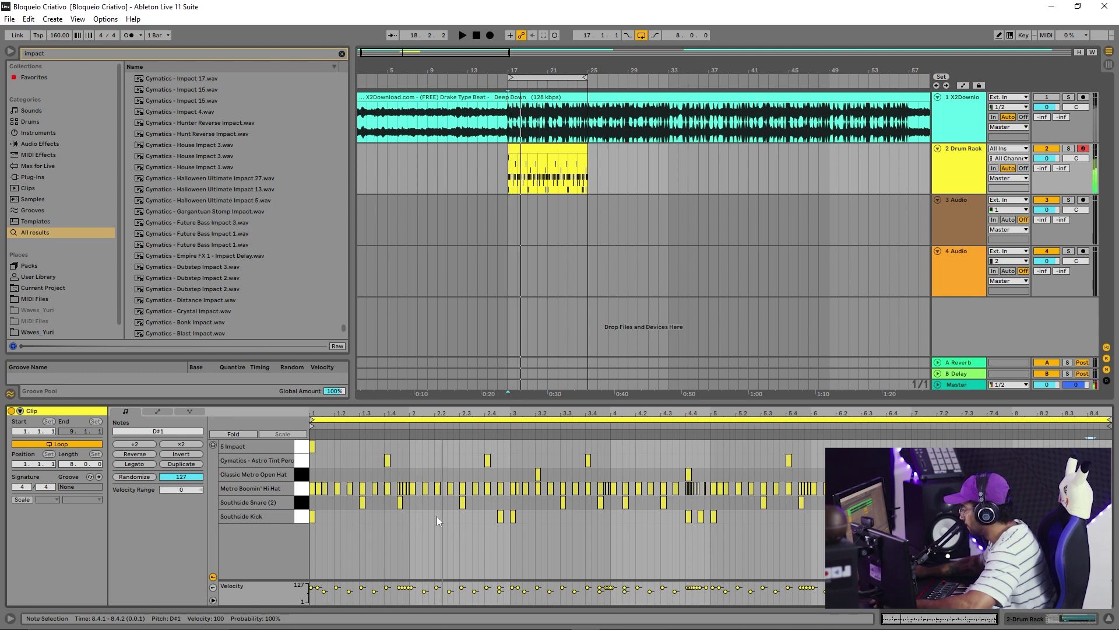
{"action": "double_click", "coordinate": [475, 516]}
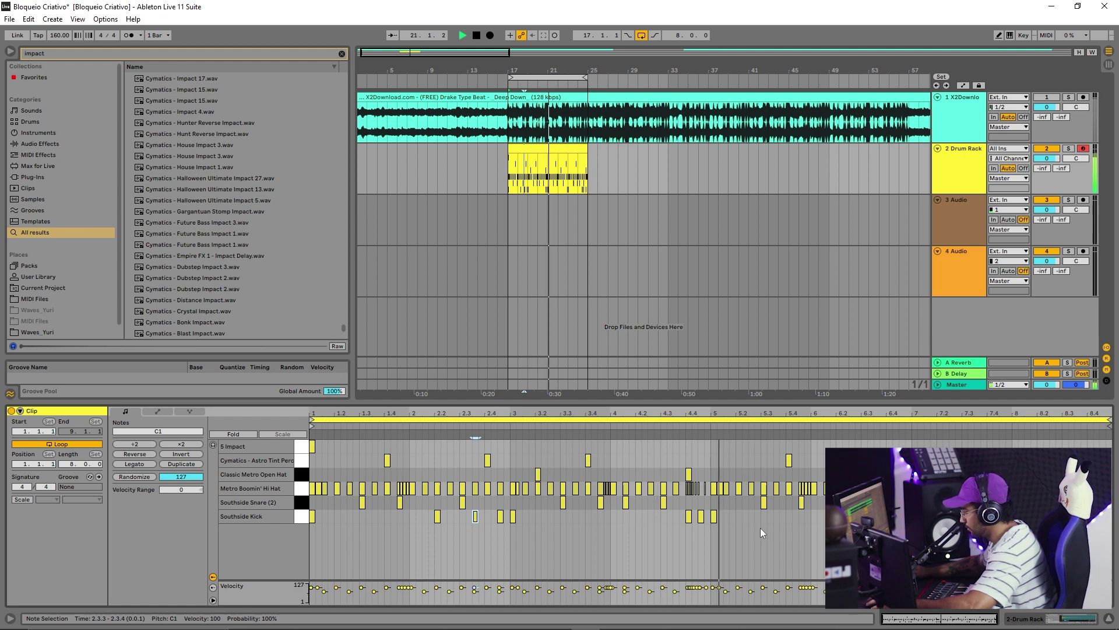
{"action": "key", "text": "space"}
{"action": "double_click", "coordinate": [788, 516]}
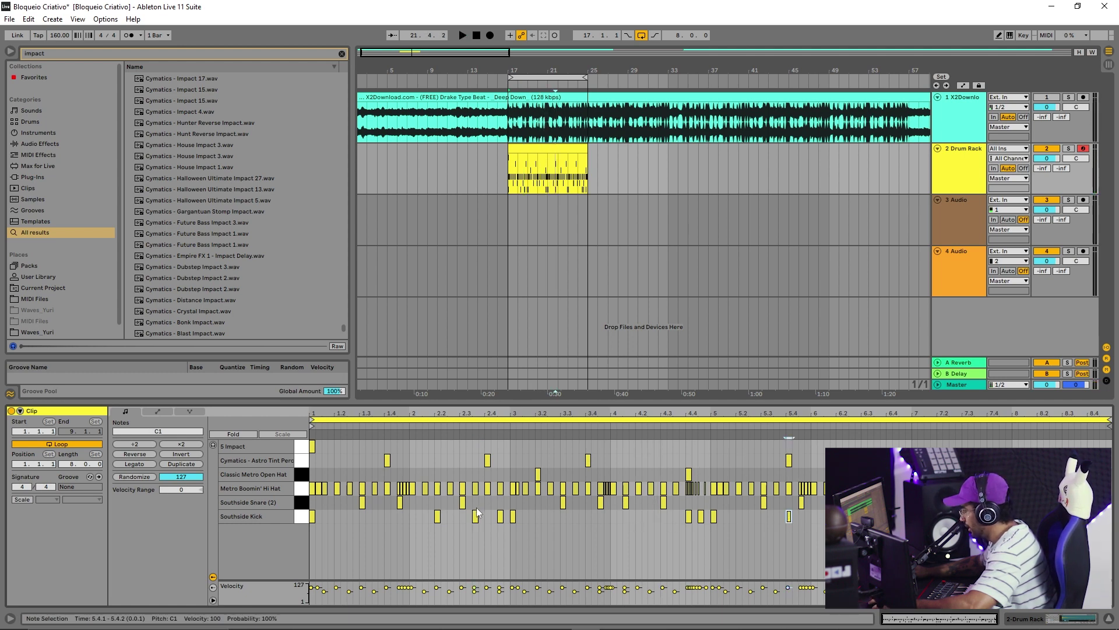
- Replace the Metro Boomin' Hi Hat note at 2.4.3 with a fast roll of short notes leading up to bar 3
{"action": "scroll", "coordinate": [454, 495], "scroll_direction": "up", "scroll_amount": 5}
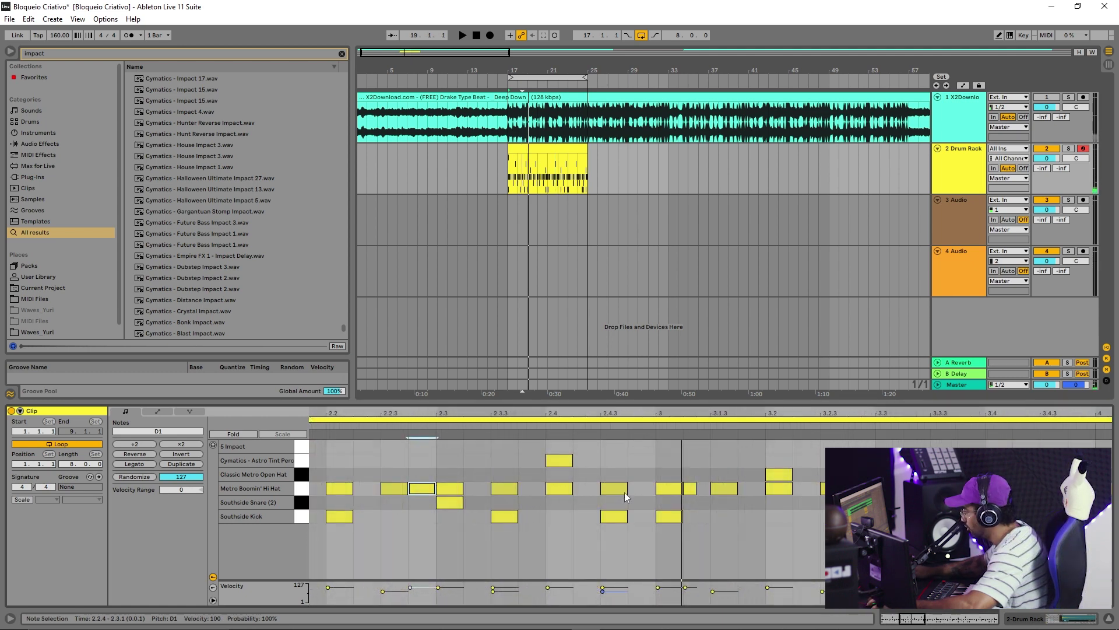
{"action": "key", "text": "b"}
{"action": "left_click", "coordinate": [614, 488]}
{"action": "left_click_drag", "start_coordinate": [609, 487], "coordinate": [648, 487]}
{"action": "left_click_drag", "start_coordinate": [601, 411], "coordinate": [509, 410]}
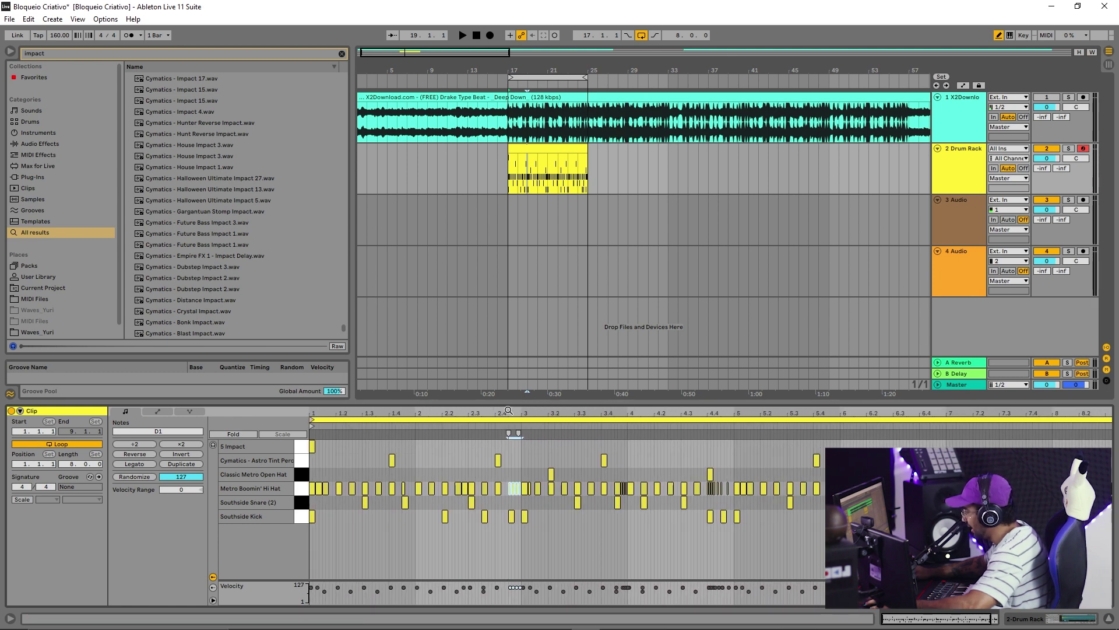
{"action": "key", "text": "b"}
- Delete the Metro Boomin' Hi Hat notes from bar 5 to the end of the clip
{"action": "left_click", "coordinate": [631, 488]}
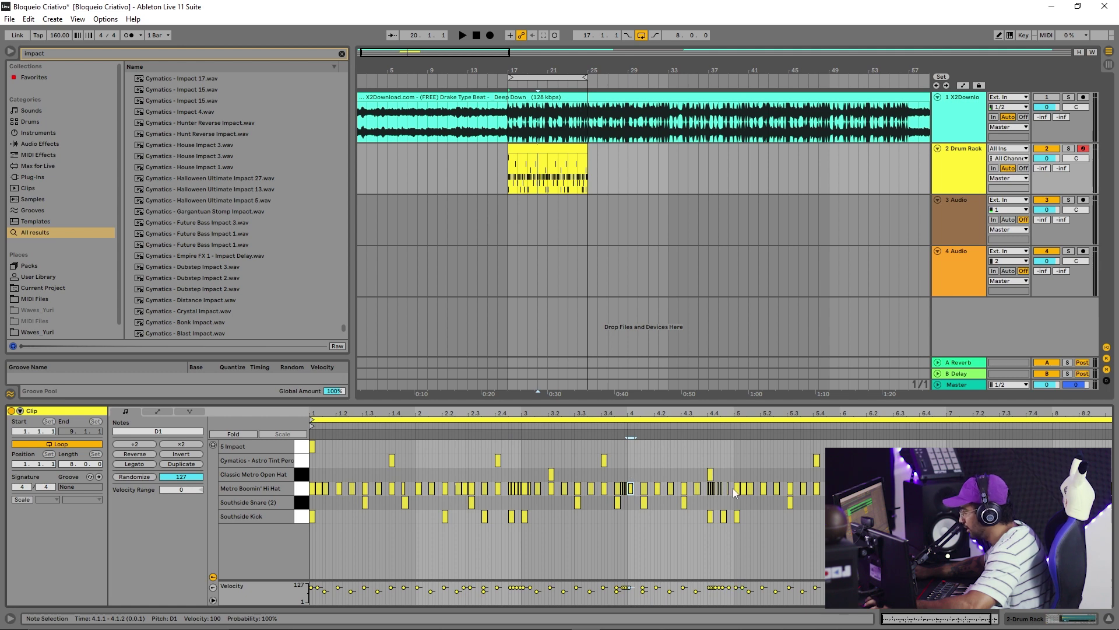
{"action": "key", "text": "space"}
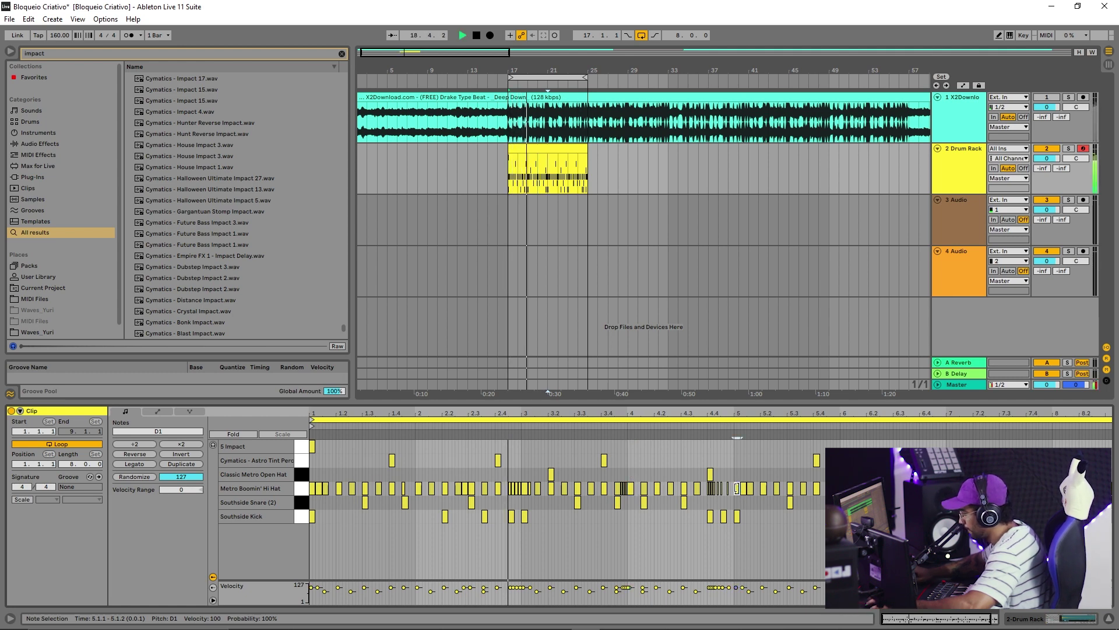
{"action": "left_click_drag", "start_coordinate": [737, 487], "coordinate": [1101, 489]}
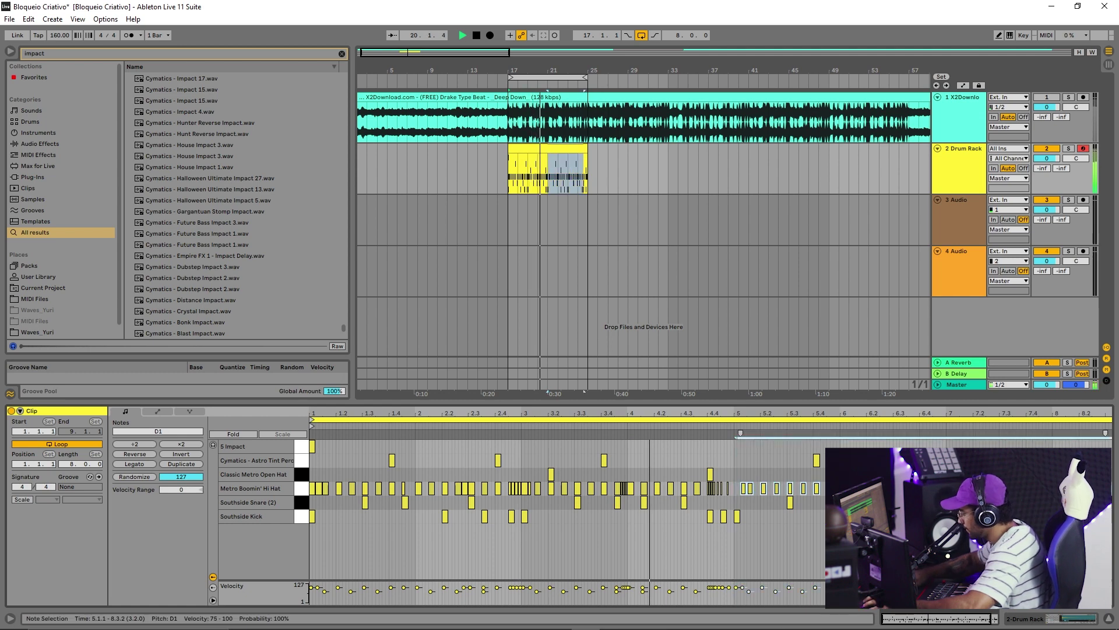
{"action": "key", "text": "Delete"}
- Remove the hi-hat note between 4.4.2 and 4.4.3, and draw a roll of short hi-hat notes from 4.4.3 into 4.4.4
{"action": "scroll", "coordinate": [733, 488], "scroll_direction": "up", "scroll_amount": 5}
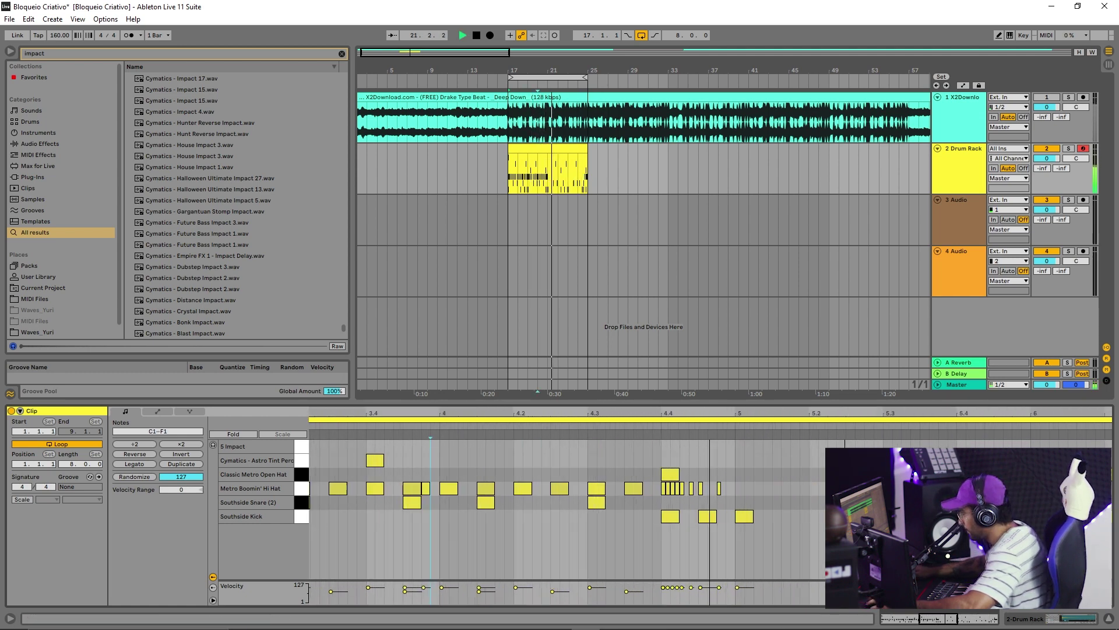
{"action": "scroll", "coordinate": [714, 488], "scroll_direction": "up", "scroll_amount": 2}
{"action": "key", "text": "space"}
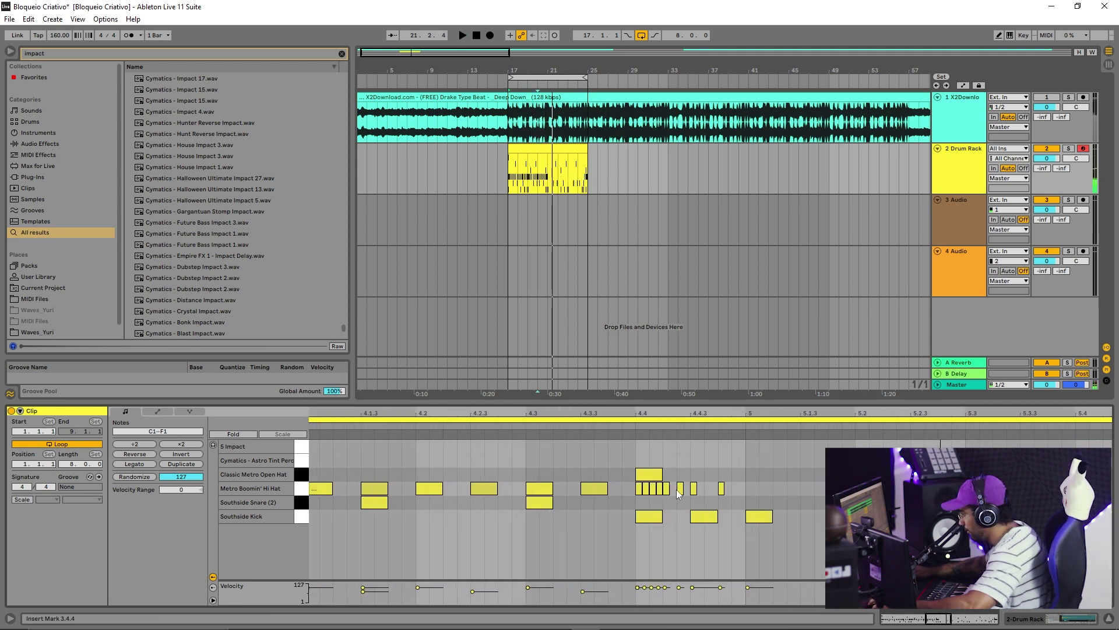
{"action": "double_click", "coordinate": [682, 488]}
{"action": "key", "text": "b"}
{"action": "scroll", "coordinate": [702, 466], "scroll_direction": "up", "scroll_amount": 3}
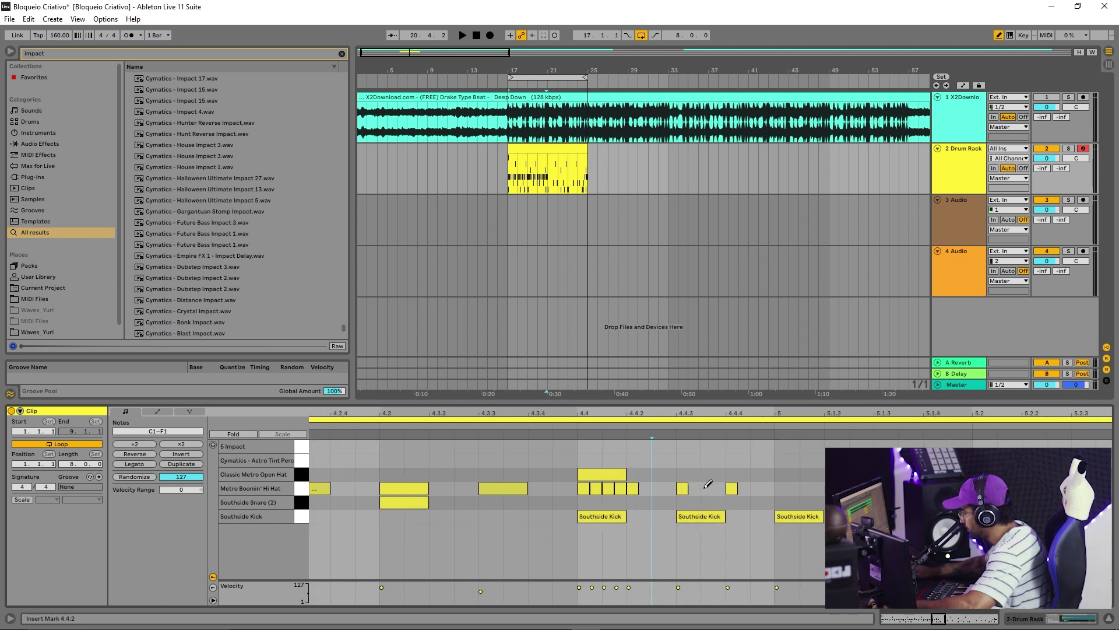
{"action": "left_click_drag", "start_coordinate": [696, 488], "coordinate": [735, 488]}
{"action": "key", "text": "space"}
{"action": "scroll", "coordinate": [717, 487], "scroll_direction": "down", "scroll_amount": 2}
{"action": "scroll", "coordinate": [712, 488], "scroll_direction": "down", "scroll_amount": 3}
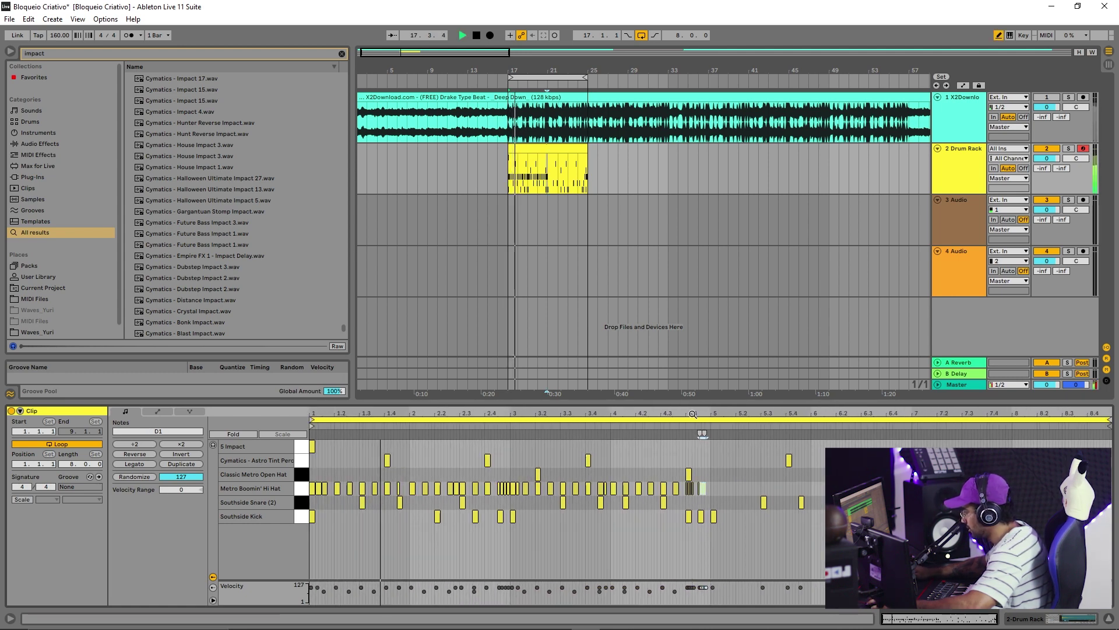
- Duplicate the Metro Boomin' Hi Hat notes of bars 1 to 4 into bars 5 to 8 and save the set
{"action": "key", "text": "b"}
{"action": "left_click_drag", "start_coordinate": [710, 489], "coordinate": [239, 490]}
{"action": "key", "text": "ctrl+d"}
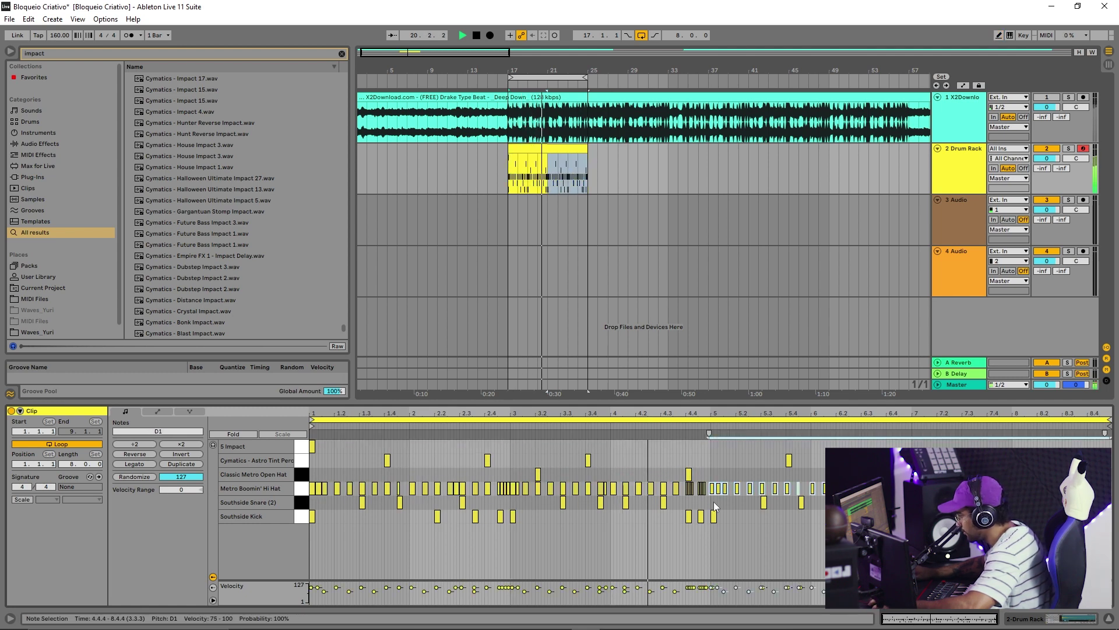
{"action": "key", "text": "space"}
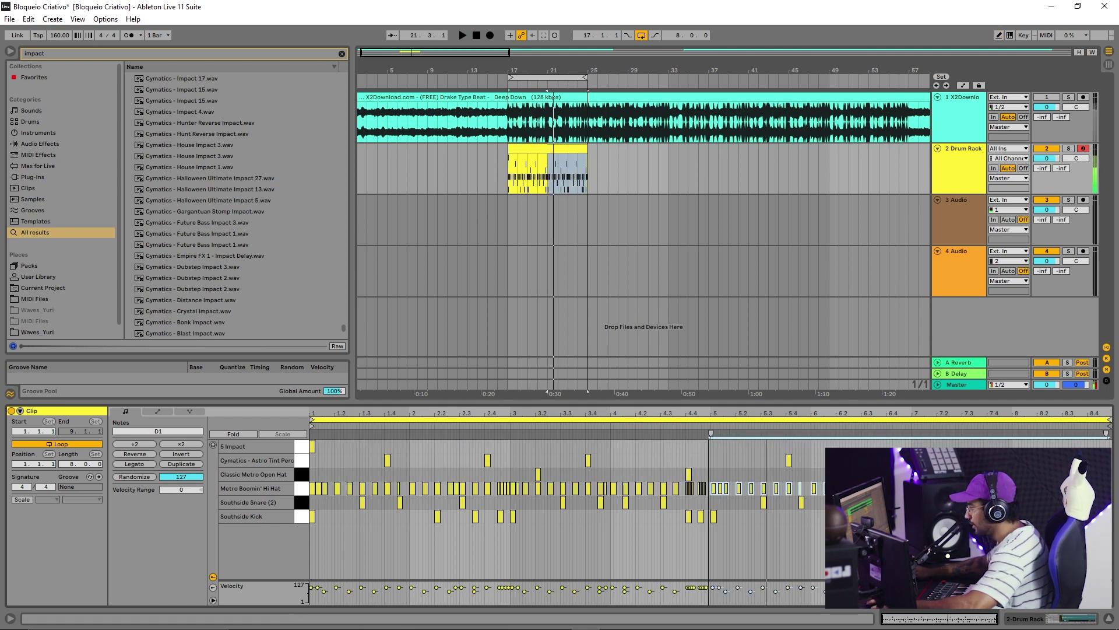
{"action": "key", "text": "ctrl+s"}
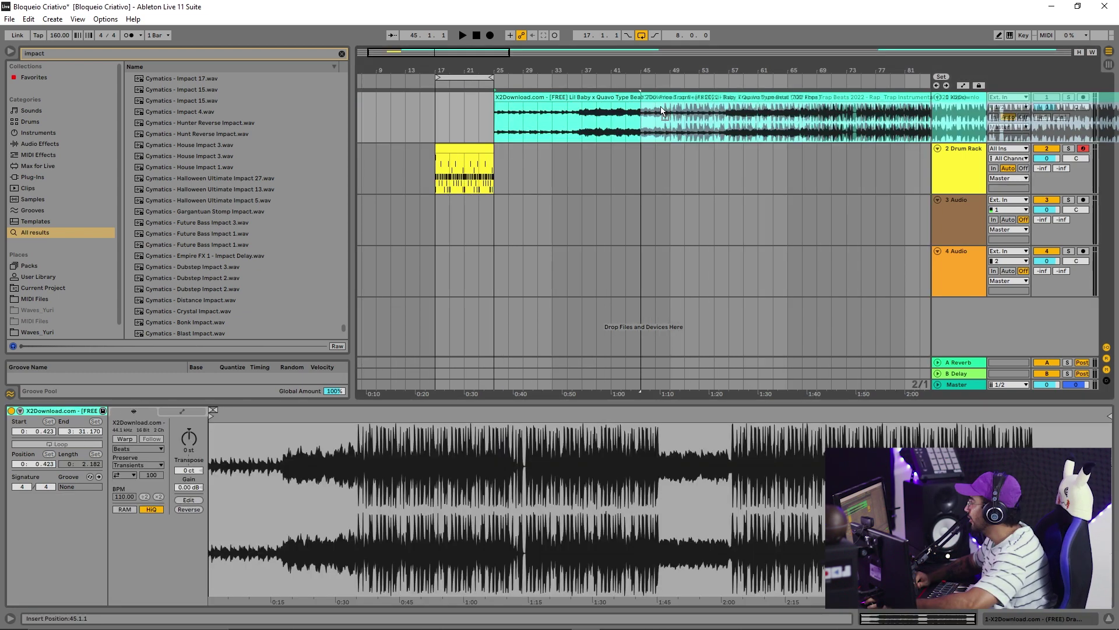
- Move the Lil Baby x Quavo clip further along the first track and shrink the clip detail area to enlarge the browser
{"action": "left_click_drag", "start_coordinate": [661, 111], "coordinate": [689, 111]}
{"action": "left_click_drag", "start_coordinate": [453, 69], "coordinate": [590, 108]}
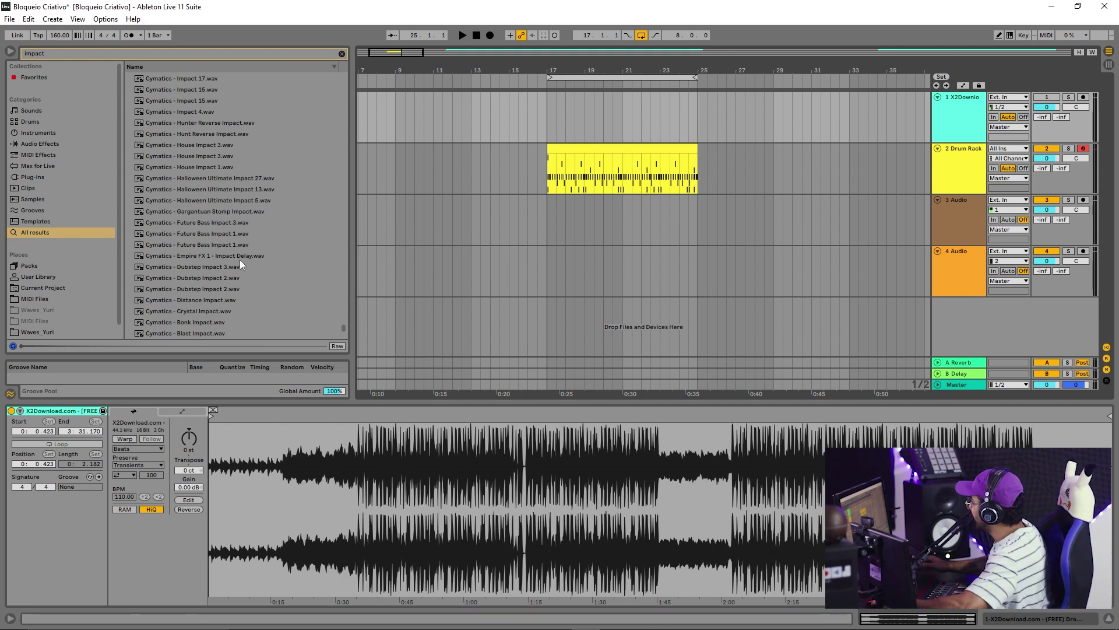
{"action": "left_click_drag", "start_coordinate": [249, 402], "coordinate": [239, 571]}
{"action": "scroll", "coordinate": [168, 173], "scroll_direction": "up", "scroll_amount": 8}
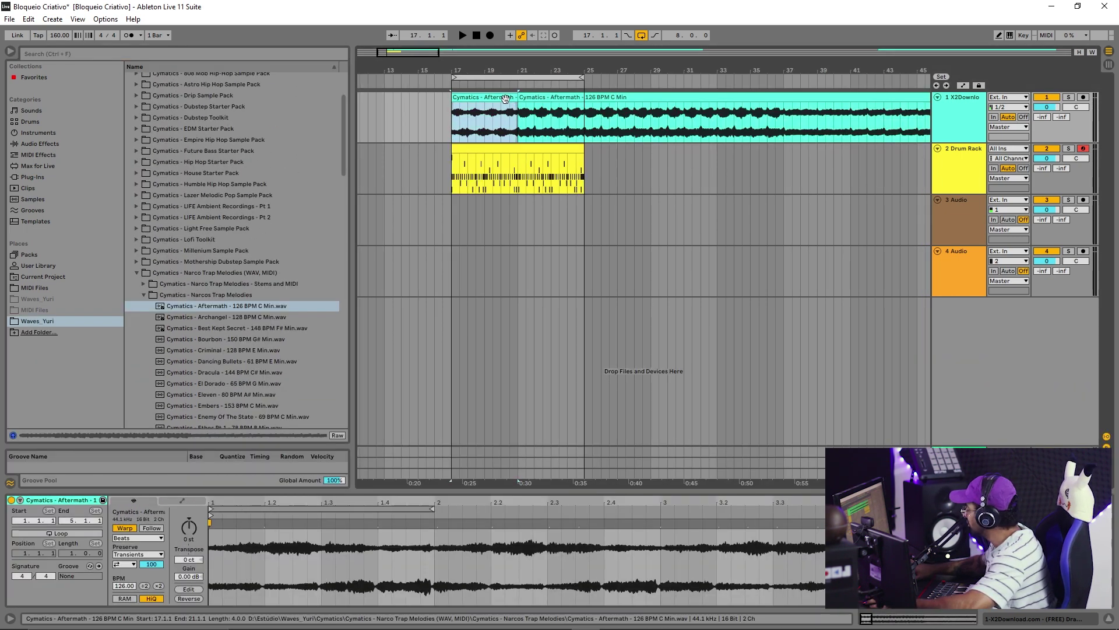
- Duplicate the Cymatics Aftermath segment from bars 17–21 to bars 21–25 and delete the rest of the clip after bar 25
{"action": "key", "text": "ctrl+d"}
{"action": "left_click", "coordinate": [658, 98]}
{"action": "key", "text": "Delete"}
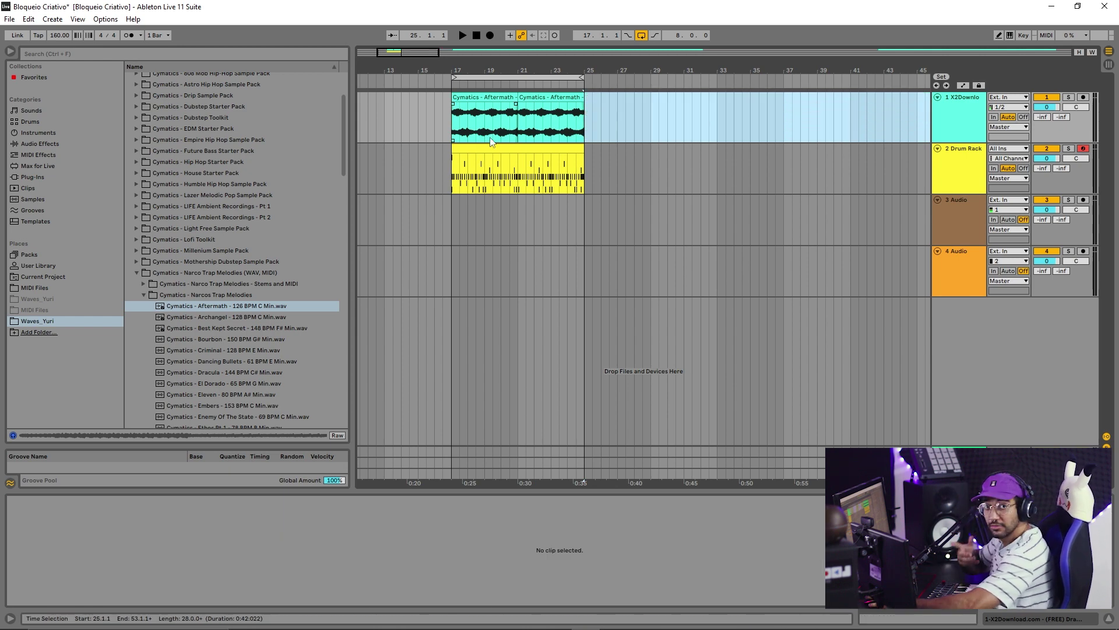
- Play the Cymatics Aftermath loop together with the drum pattern from bar 17
{"action": "left_click", "coordinate": [464, 129]}
{"action": "key", "text": "space"}
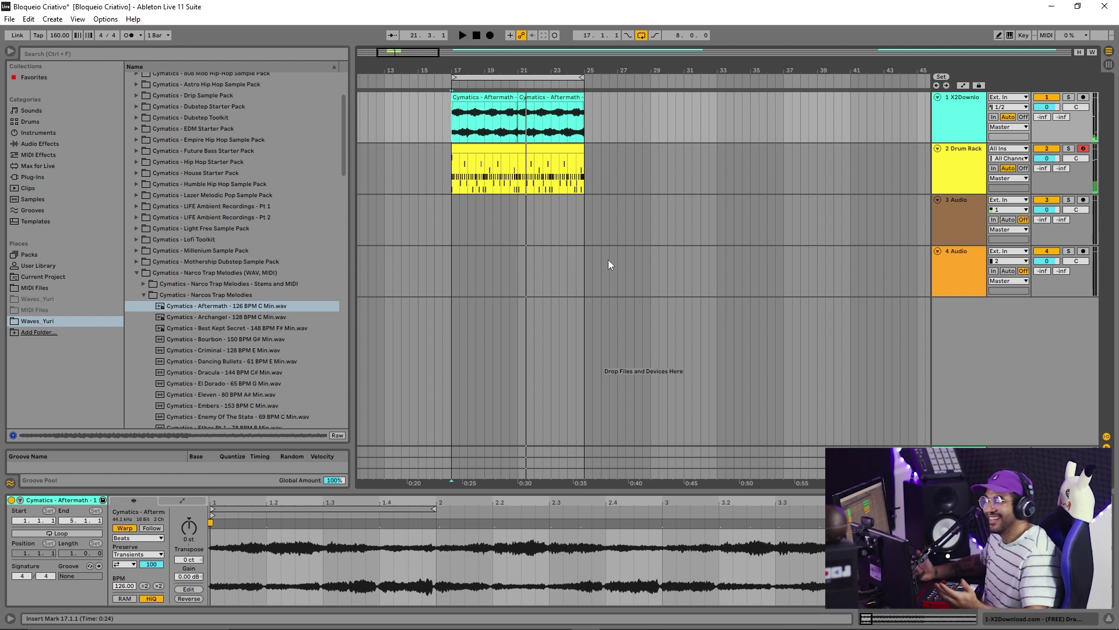
{"action": "left_click_drag", "start_coordinate": [541, 71], "coordinate": [663, 99]}
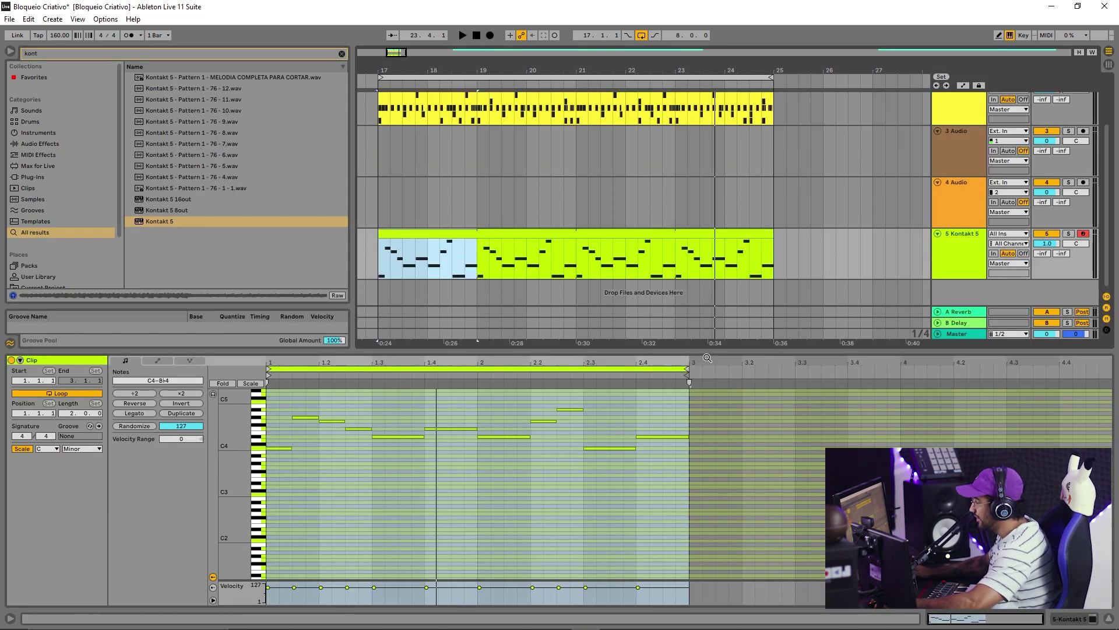
- Extend the Kontakt 5 MIDI clip's loop to four bars and delete all of its melody notes
{"action": "left_click_drag", "start_coordinate": [683, 371], "coordinate": [1111, 371]}
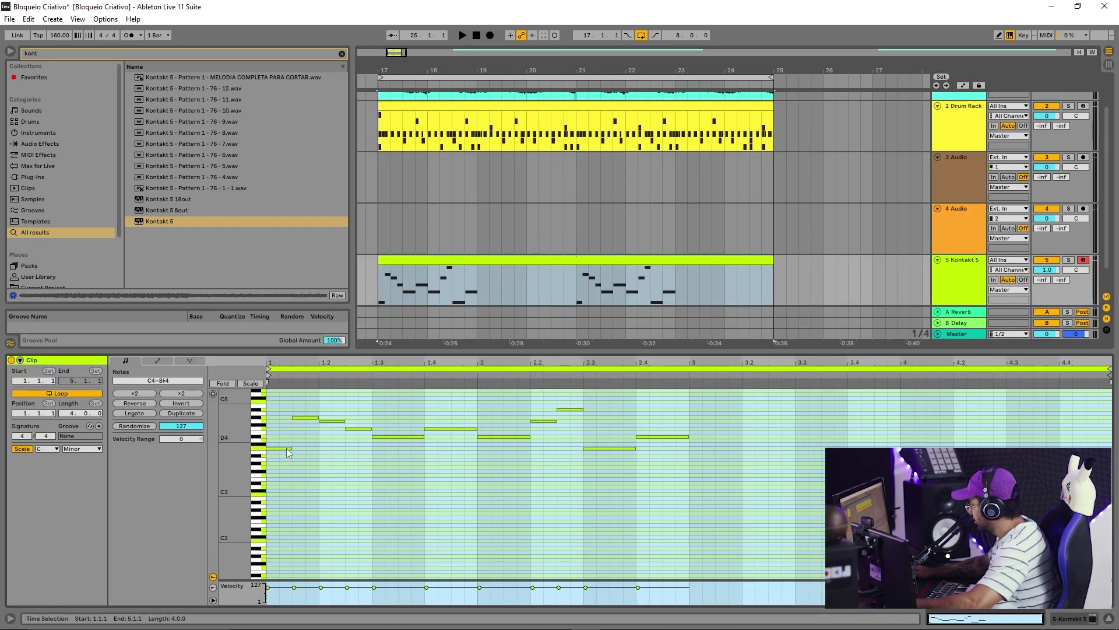
{"action": "left_click_drag", "start_coordinate": [280, 458], "coordinate": [720, 391]}
{"action": "key", "text": "Delete"}
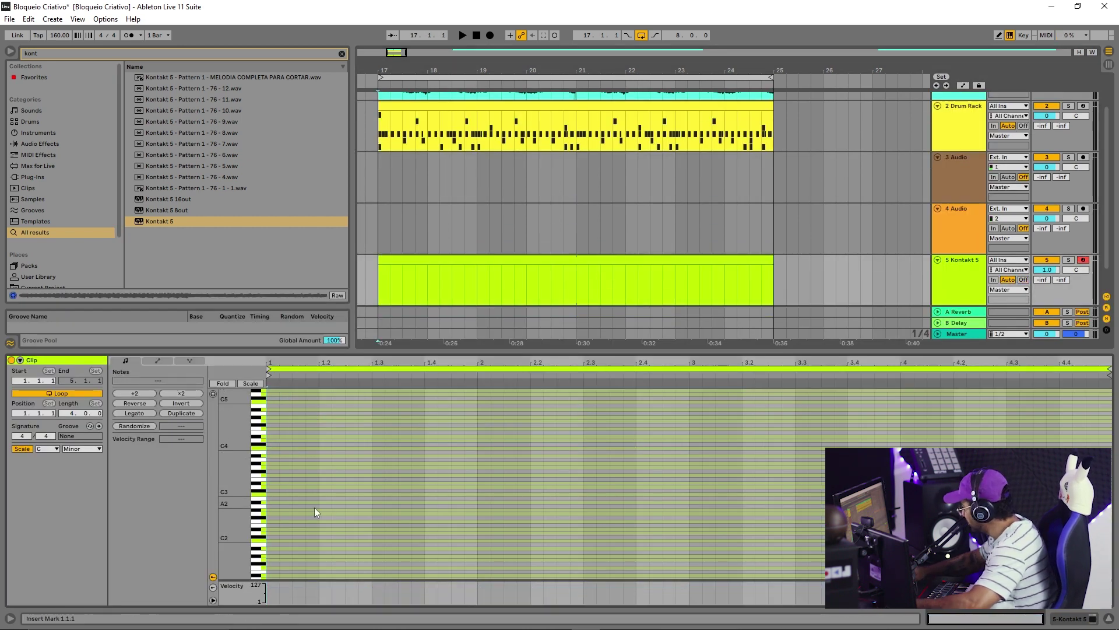
- Draw the C2 note from 2.3.3 to 3.1.1, remove the last short note of bar 4 and lengthen the B♭2 note to 5.1.1
{"action": "scroll", "coordinate": [303, 507], "scroll_direction": "down", "scroll_amount": 3}
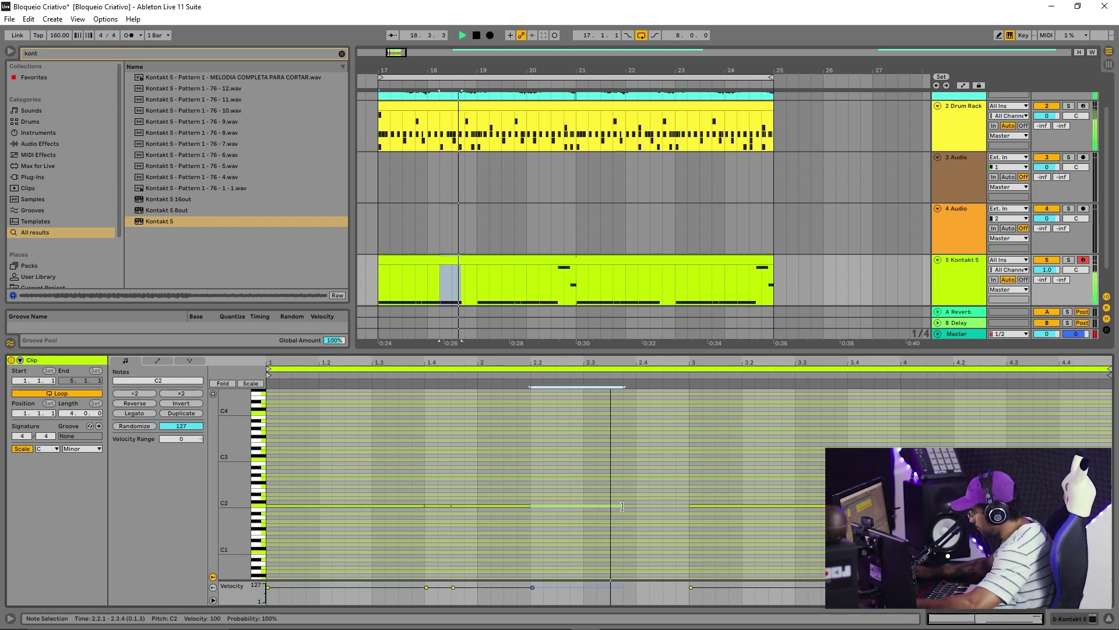
{"action": "left_click_drag", "start_coordinate": [623, 506], "coordinate": [691, 506]}
{"action": "double_click", "coordinate": [615, 506]}
{"action": "key", "text": "space"}
{"action": "key", "text": "space"}
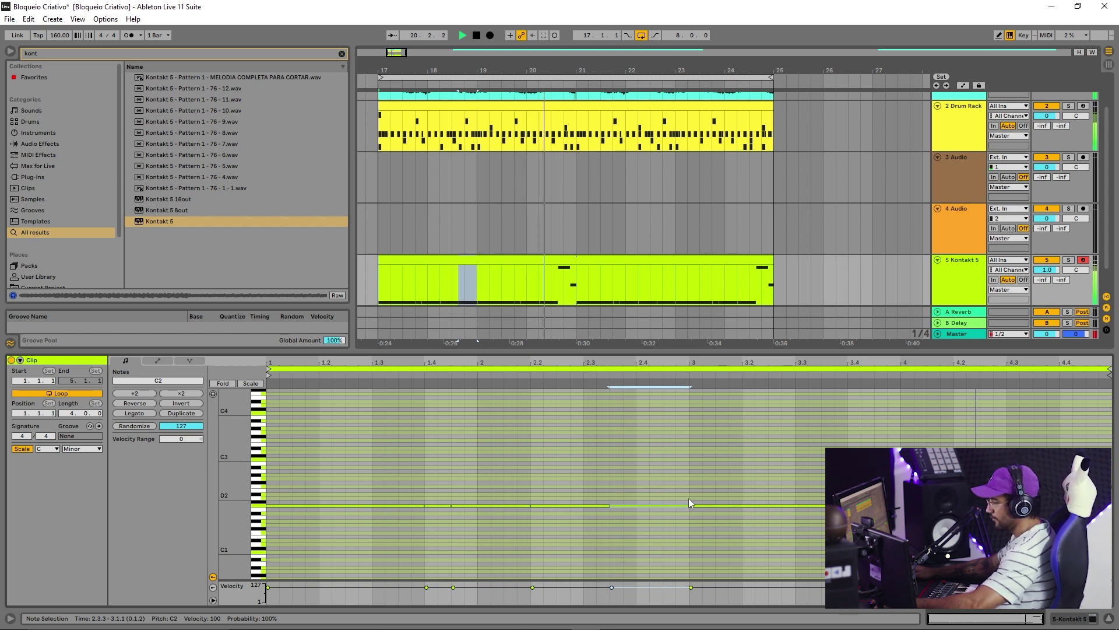
{"action": "left_click", "coordinate": [1098, 487]}
{"action": "key", "text": "Delete"}
{"action": "left_click_drag", "start_coordinate": [1086, 466], "coordinate": [1111, 465]}
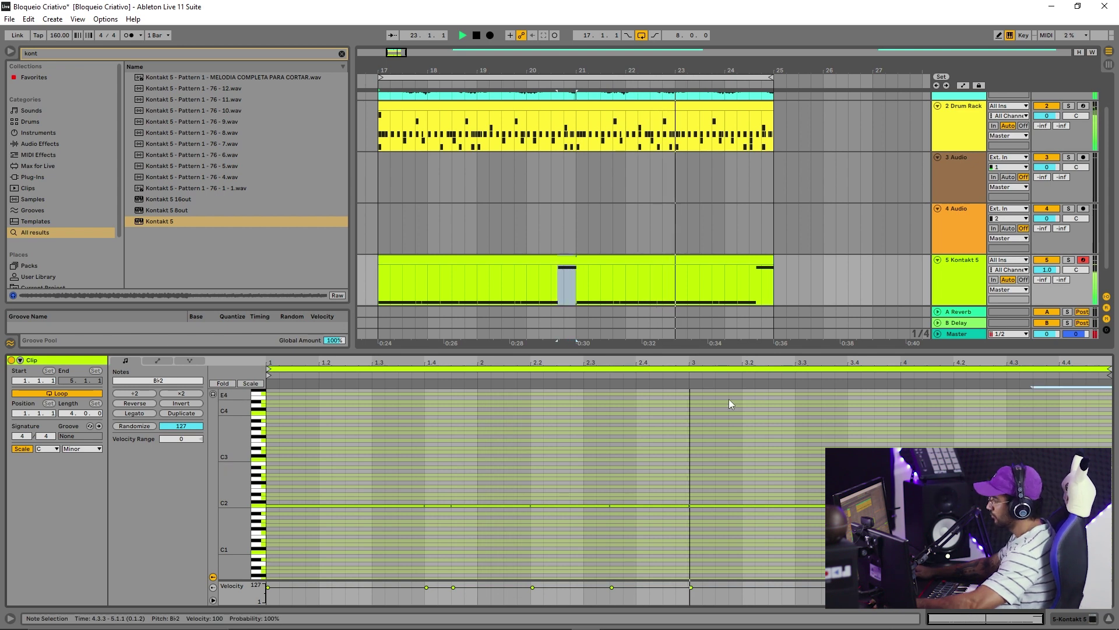
- Stop playback and delete the Kontakt 5 clip and both Cymatics Aftermath clips from bars 17–25
{"action": "left_click_drag", "start_coordinate": [760, 350], "coordinate": [784, 589]}
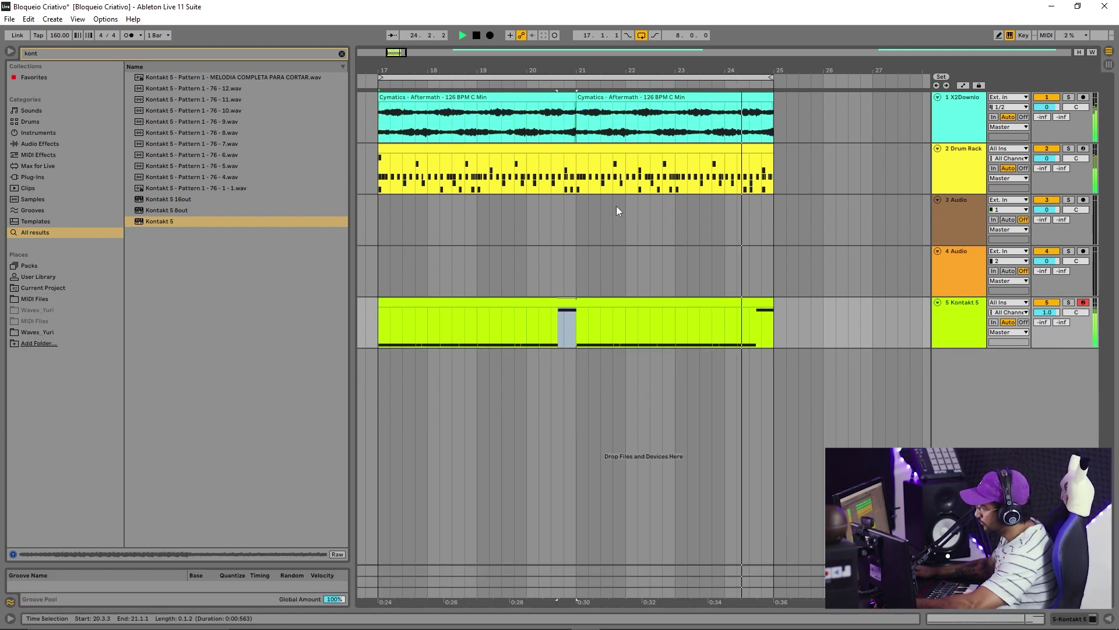
{"action": "key", "text": "space"}
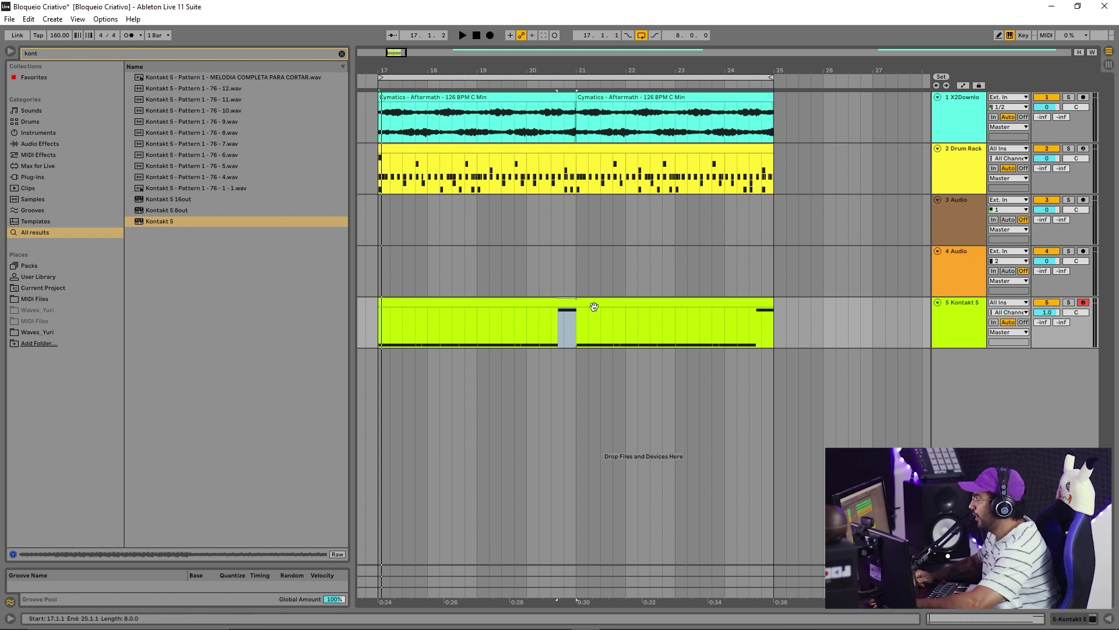
{"action": "right_click", "coordinate": [529, 312]}
{"action": "left_click", "coordinate": [543, 316]}
{"action": "left_click", "coordinate": [521, 305]}
{"action": "key", "text": "Delete"}
{"action": "left_click_drag", "start_coordinate": [458, 120], "coordinate": [596, 111]}
{"action": "key", "text": "Delete"}
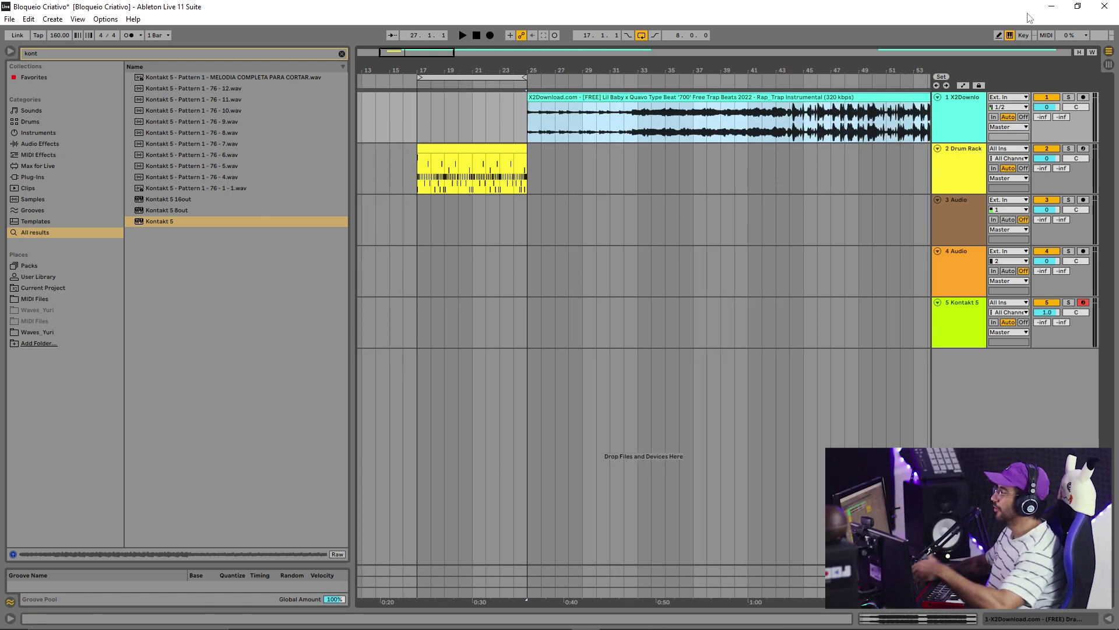
- Make the first track taller, solo it and play the Lil Baby x Quavo clip
{"action": "left_click_drag", "start_coordinate": [532, 81], "coordinate": [554, 69]}
{"action": "left_click_drag", "start_coordinate": [957, 140], "coordinate": [957, 181]}
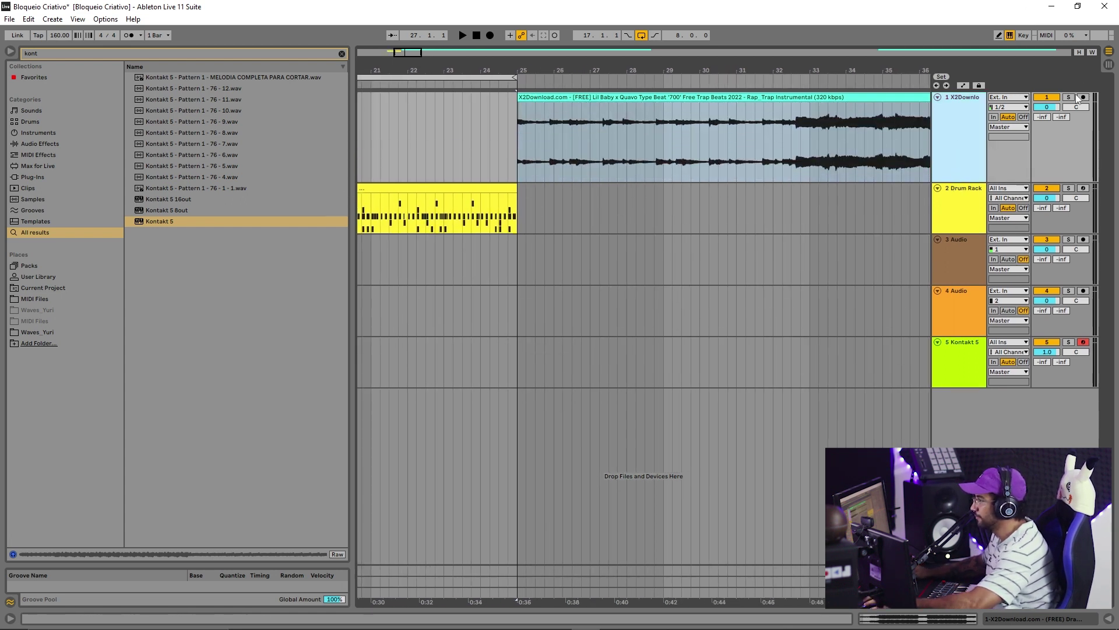
{"action": "left_click", "coordinate": [1069, 97]}
{"action": "key", "text": "space"}
{"action": "key", "text": "space"}
- Reposition the Lil Baby x Quavo clip past bar 27 and trim its start to where the melody begins, at 27.2.4
{"action": "left_click_drag", "start_coordinate": [518, 132], "coordinate": [303, 85]}
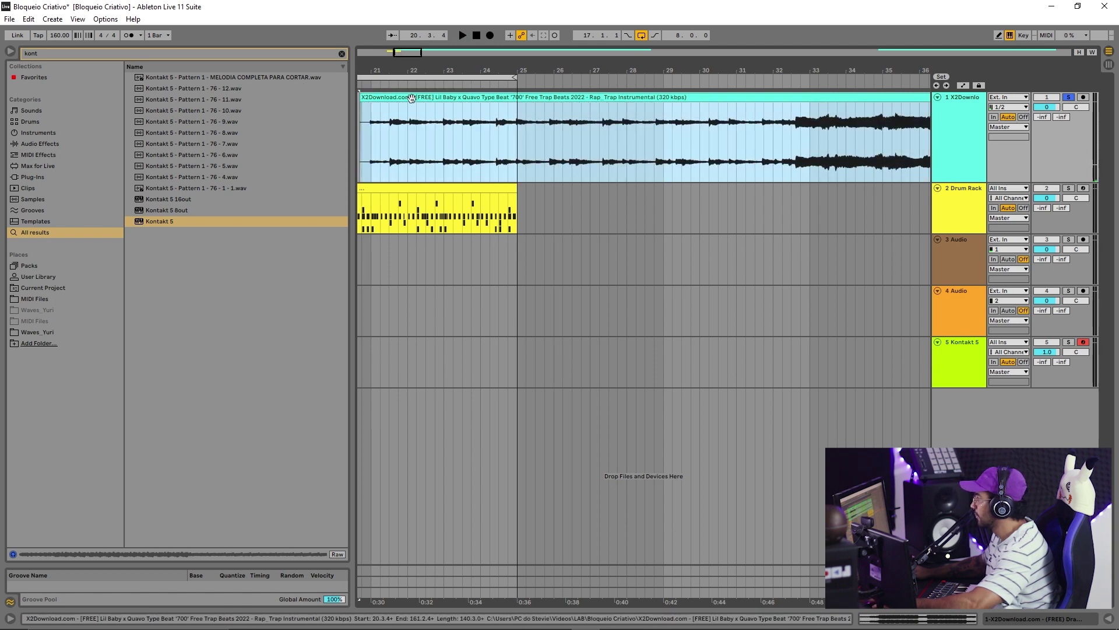
{"action": "left_click_drag", "start_coordinate": [359, 134], "coordinate": [599, 134]}
{"action": "key", "text": "space"}
{"action": "scroll", "coordinate": [614, 93], "scroll_direction": "up", "scroll_amount": 4}
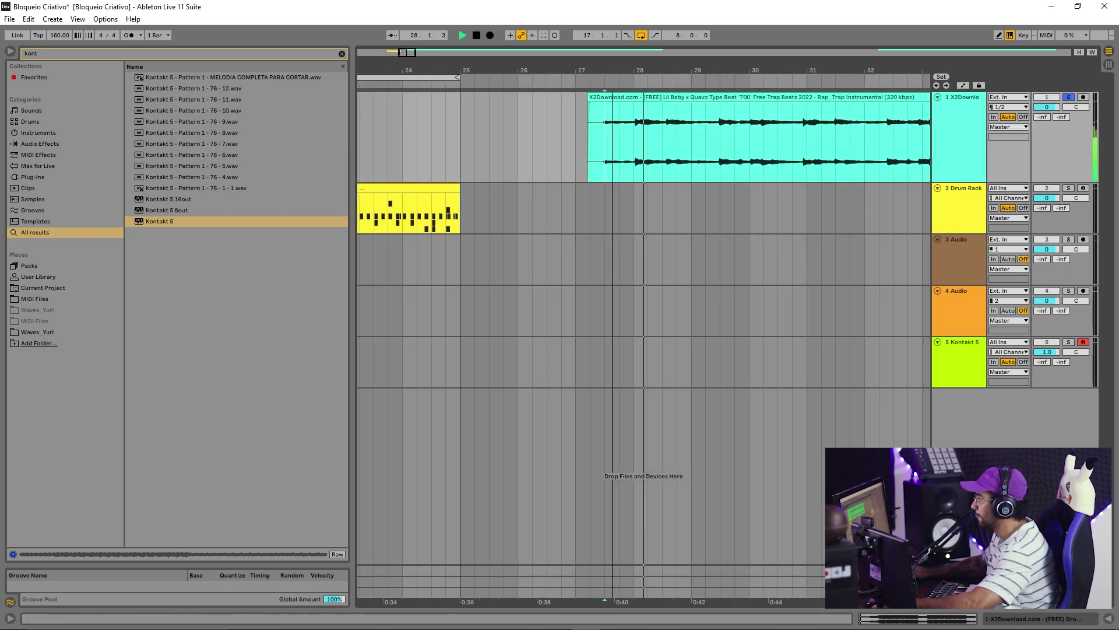
{"action": "key", "text": "space"}
{"action": "left_click_drag", "start_coordinate": [565, 98], "coordinate": [592, 98]}
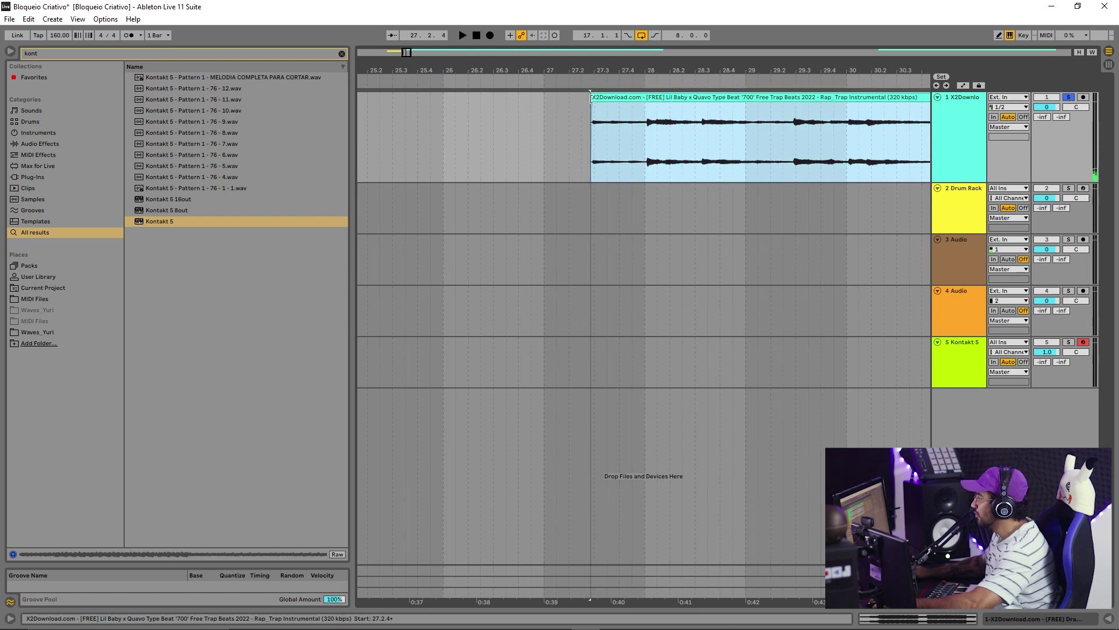
- Move the trimmed Lil Baby x Quavo clip to start at bar 25 and play it from there
{"action": "scroll", "coordinate": [665, 107], "scroll_direction": "down", "scroll_amount": 3}
{"action": "left_click_drag", "start_coordinate": [665, 107], "coordinate": [577, 108]}
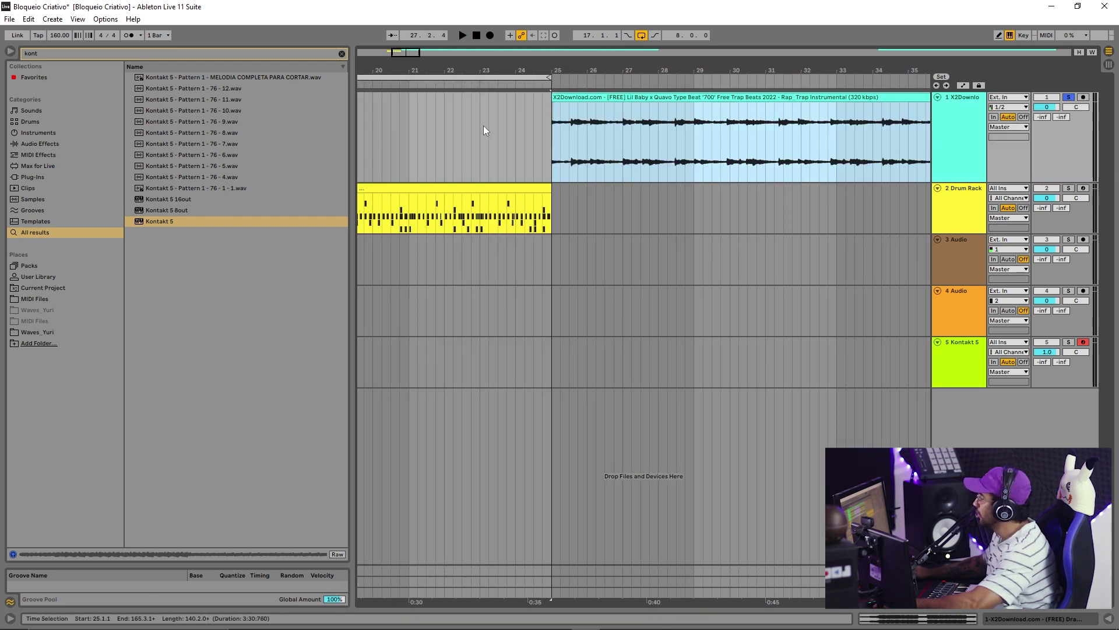
{"action": "left_click", "coordinate": [552, 132]}
{"action": "key", "text": "space"}
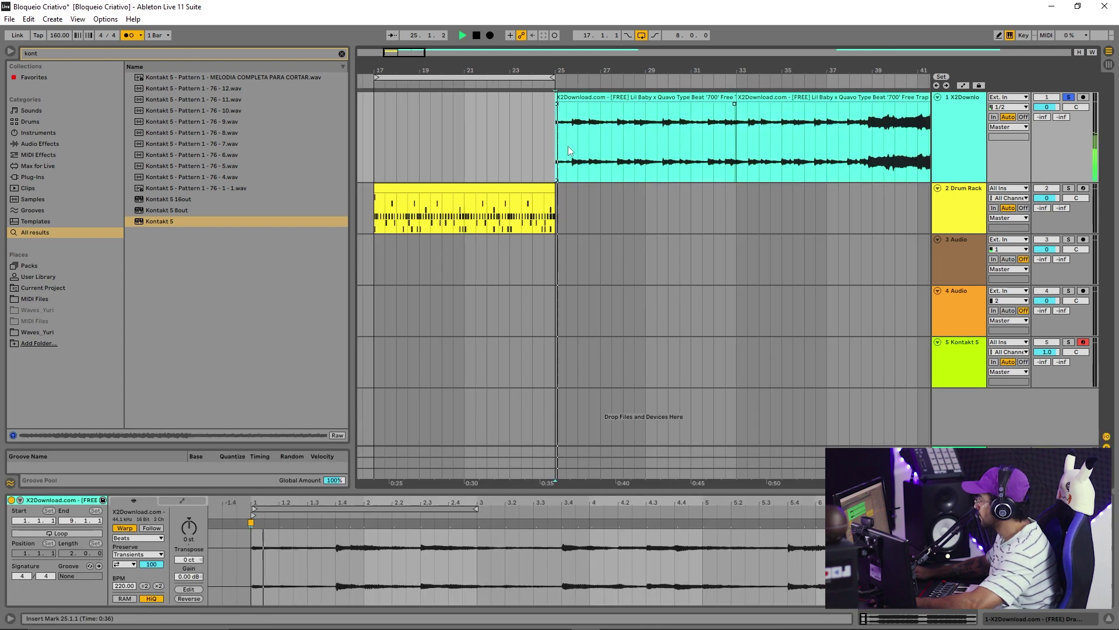
- Set the Lil Baby x Quavo clip's warp mode to Complex and delete its remainder after bar 33
{"action": "left_click", "coordinate": [138, 538]}
{"action": "left_click", "coordinate": [134, 586]}
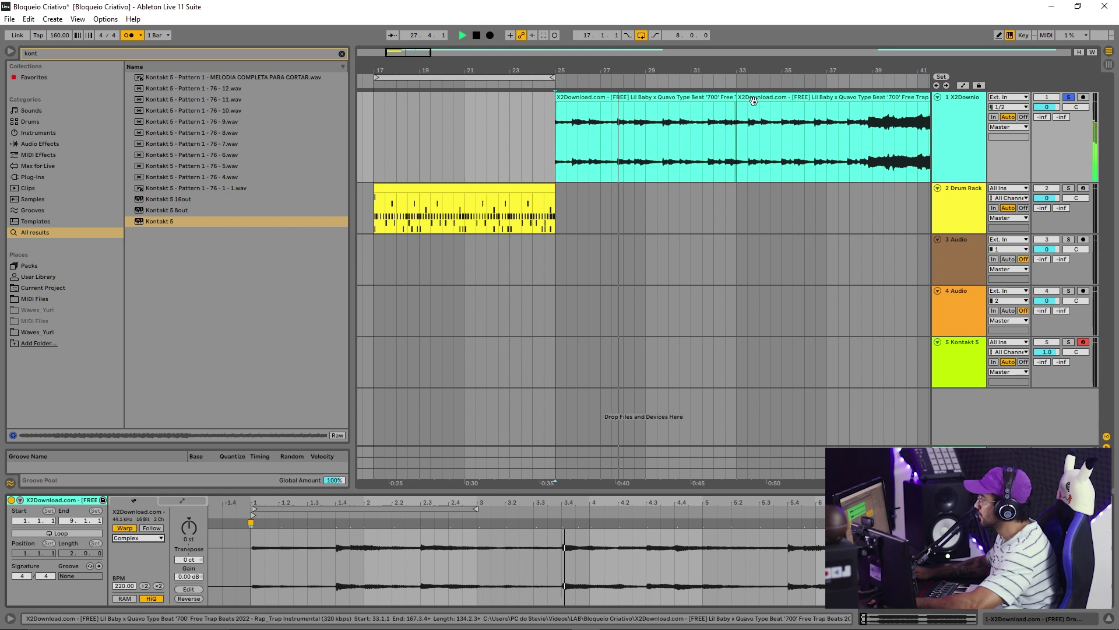
{"action": "right_click", "coordinate": [750, 97]}
{"action": "key", "text": "Escape"}
{"action": "key", "text": "Delete"}
{"action": "key", "text": "space"}
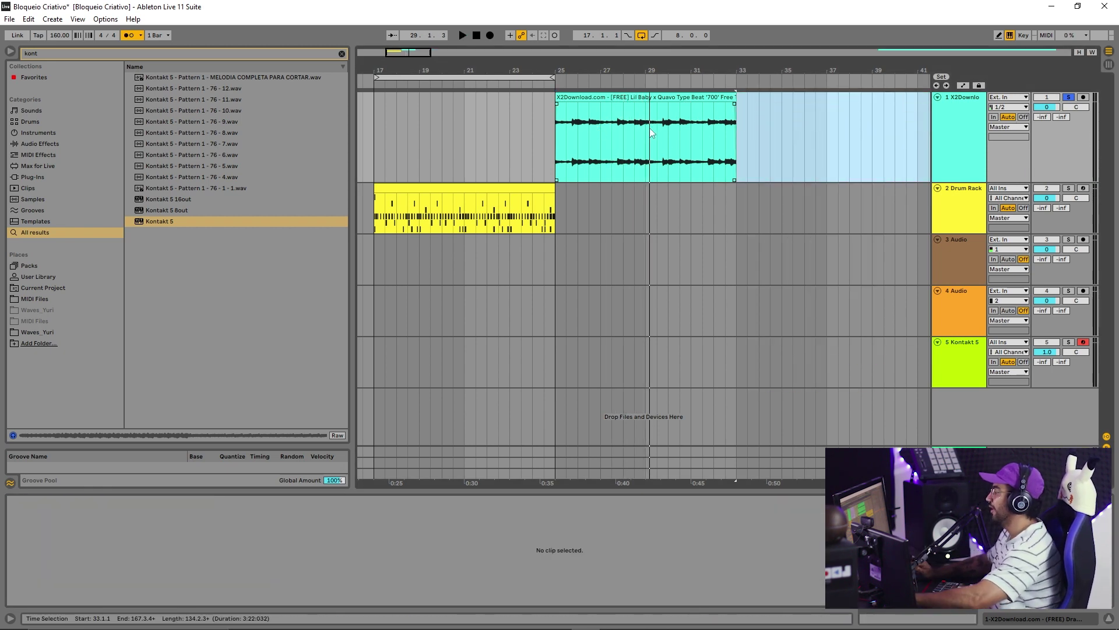
- Duplicate the Kontakt 5 track directly below the first track and lower the copy's volume to about -2 dB
{"action": "left_click_drag", "start_coordinate": [440, 64], "coordinate": [489, 54]}
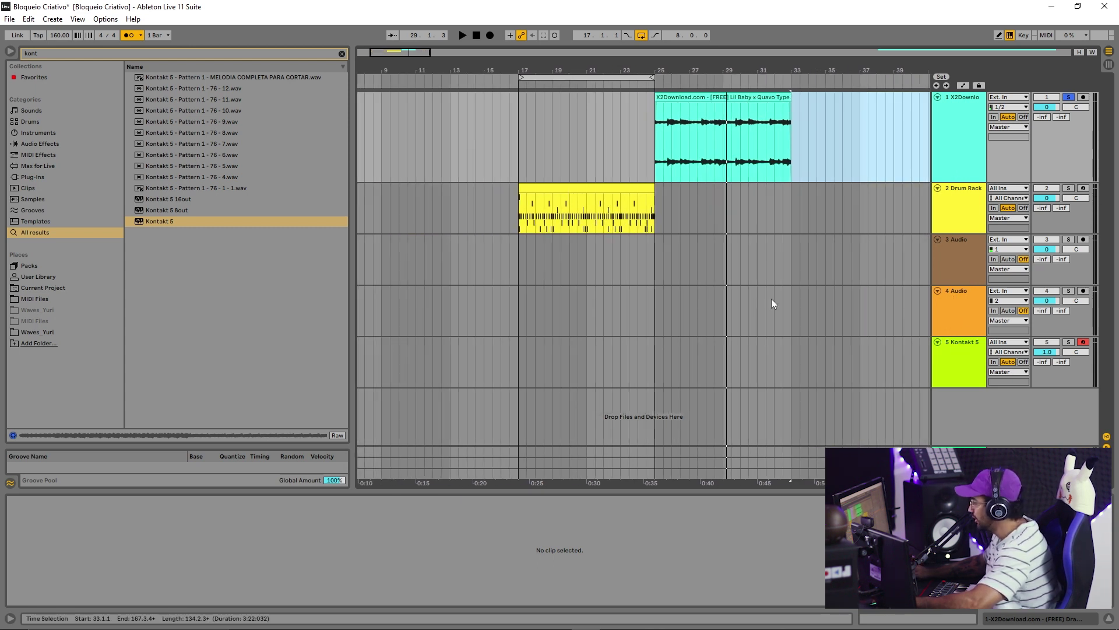
{"action": "left_click", "coordinate": [950, 353]}
{"action": "key", "text": "ctrl+d"}
{"action": "left_click_drag", "start_coordinate": [975, 188], "coordinate": [978, 209]}
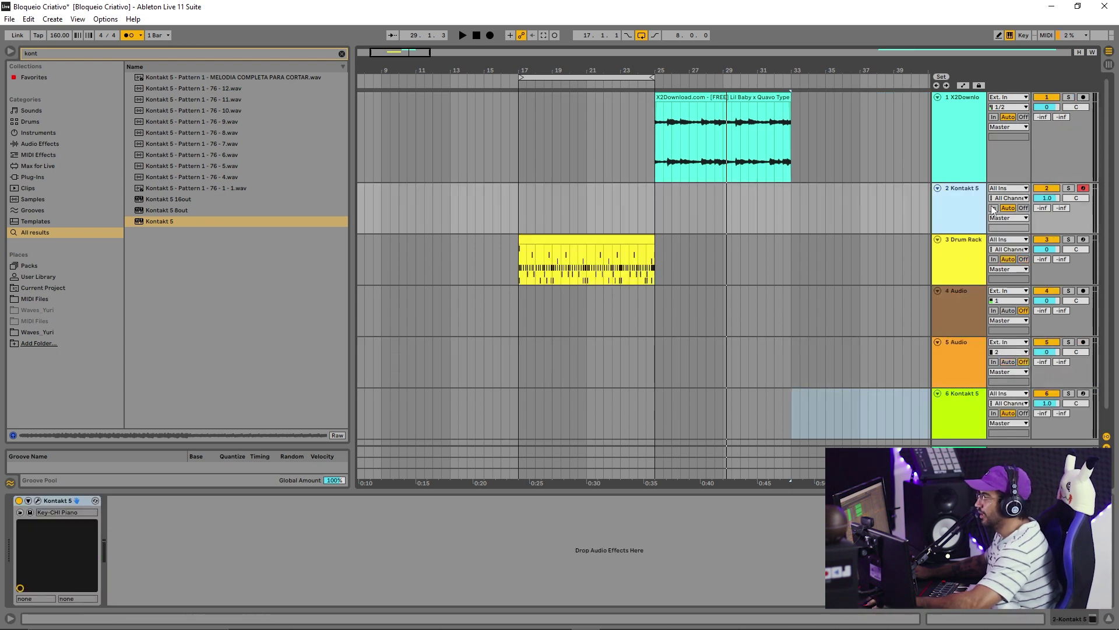
{"action": "left_click_drag", "start_coordinate": [1054, 201], "coordinate": [1054, 207]}
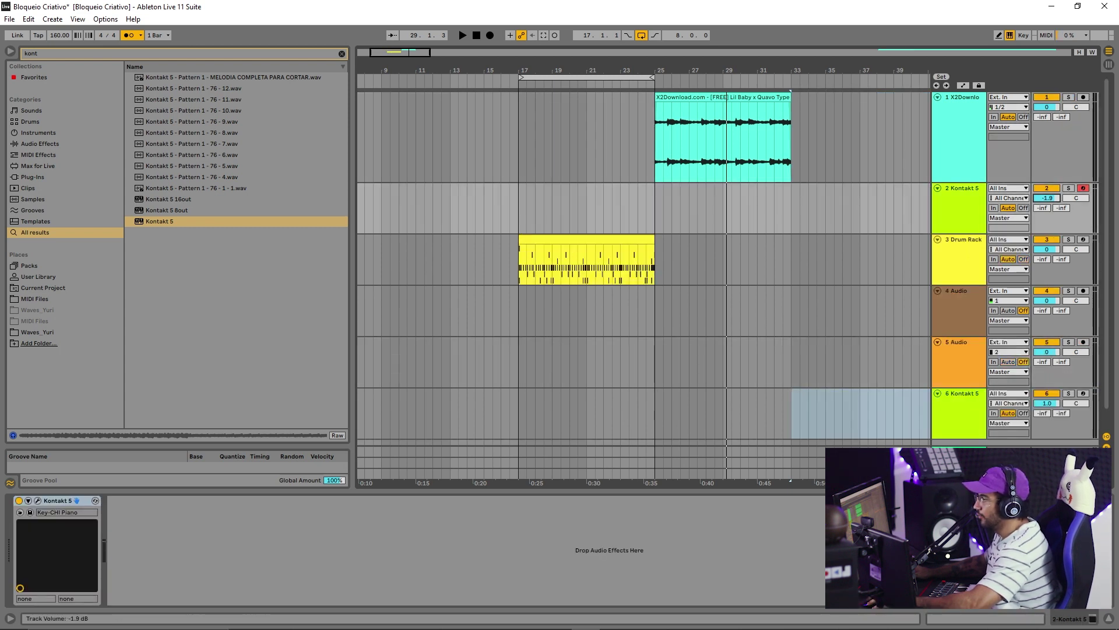
- Convert the bars 25–33 audio clip to MIDI as Harmony, placing it on the upper Kontakt 5 track at bar 17
{"action": "mouse_move", "coordinate": [693, 117]}
{"action": "left_mouse_down"}
{"action": "mouse_move", "coordinate": [538, 207]}
{"action": "mouse_move", "coordinate": [565, 207]}
{"action": "mouse_move", "coordinate": [722, 125]}
{"action": "mouse_move", "coordinate": [704, 123]}
{"action": "left_mouse_up"}
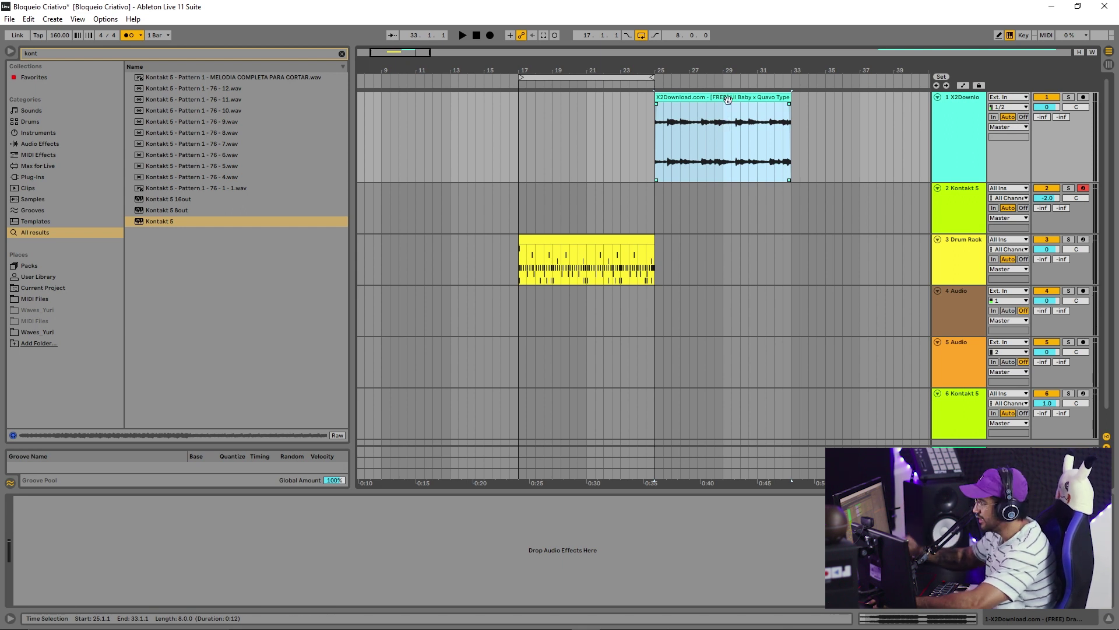
{"action": "left_click_drag", "start_coordinate": [725, 124], "coordinate": [573, 206]}
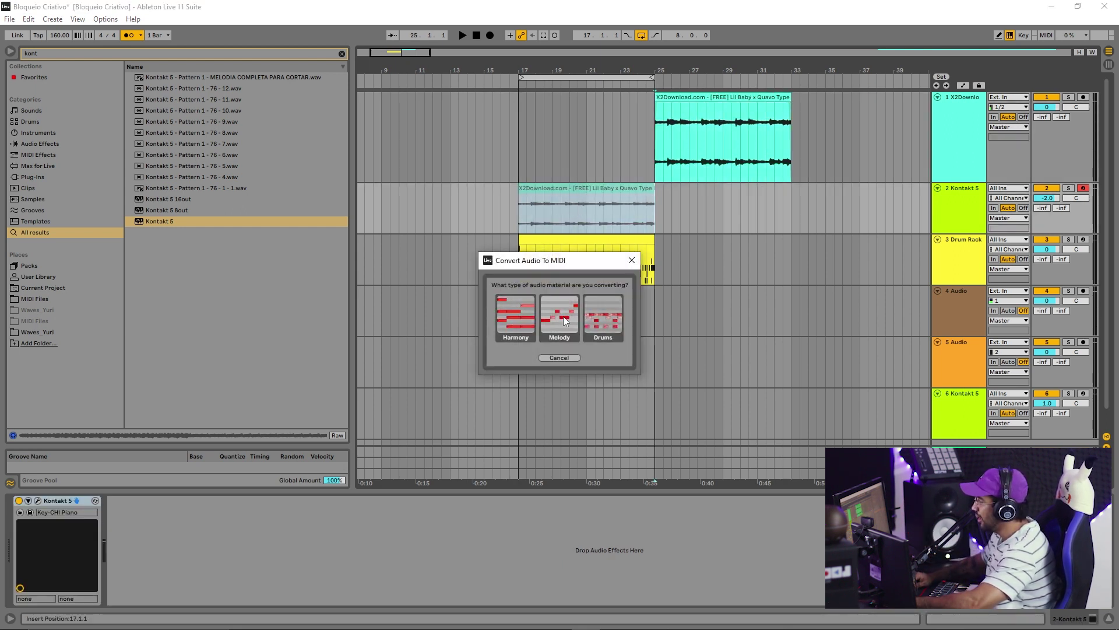
{"action": "left_click", "coordinate": [522, 316]}
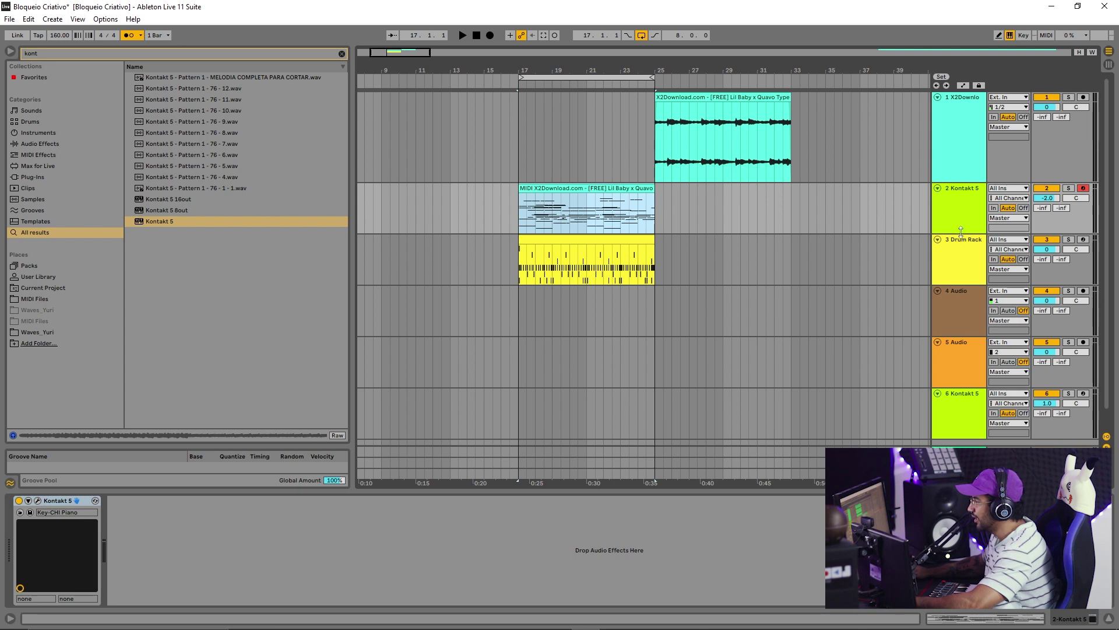
- Enlarge the upper Kontakt 5 track, fold the converted clip's editor to its used notes and play it with the drums
{"action": "left_click_drag", "start_coordinate": [960, 230], "coordinate": [961, 291]}
{"action": "left_click", "coordinate": [583, 245]}
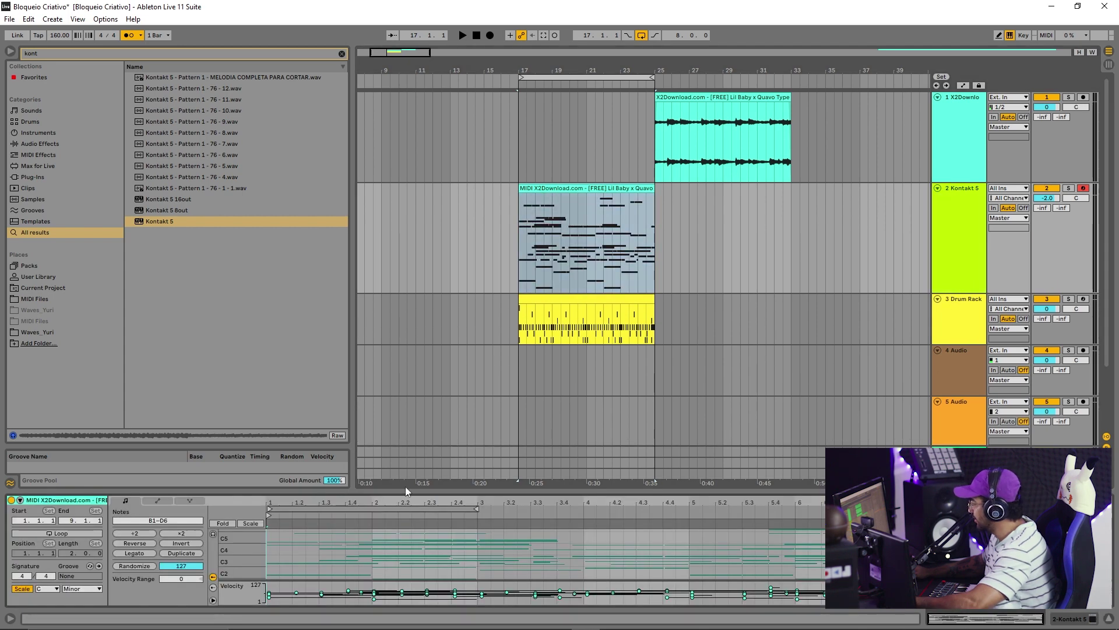
{"action": "left_click", "coordinate": [223, 523]}
{"action": "key", "text": "space"}
{"action": "left_click_drag", "start_coordinate": [388, 493], "coordinate": [579, 318]}
{"action": "key", "text": "space"}
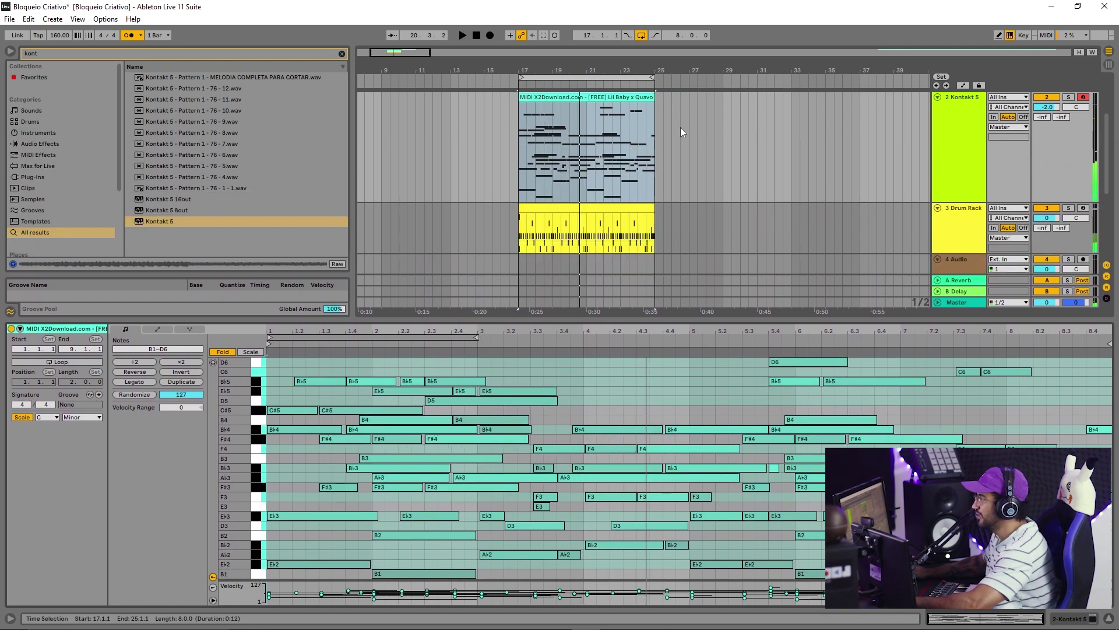
- Expand the note editor to show the full note range and play the converted harmony through
{"action": "scroll", "coordinate": [758, 239], "scroll_direction": "up", "scroll_amount": 2}
{"action": "scroll", "coordinate": [729, 245], "scroll_direction": "down", "scroll_amount": 2}
{"action": "left_click_drag", "start_coordinate": [524, 322], "coordinate": [524, 129]}
{"action": "key", "text": "space"}
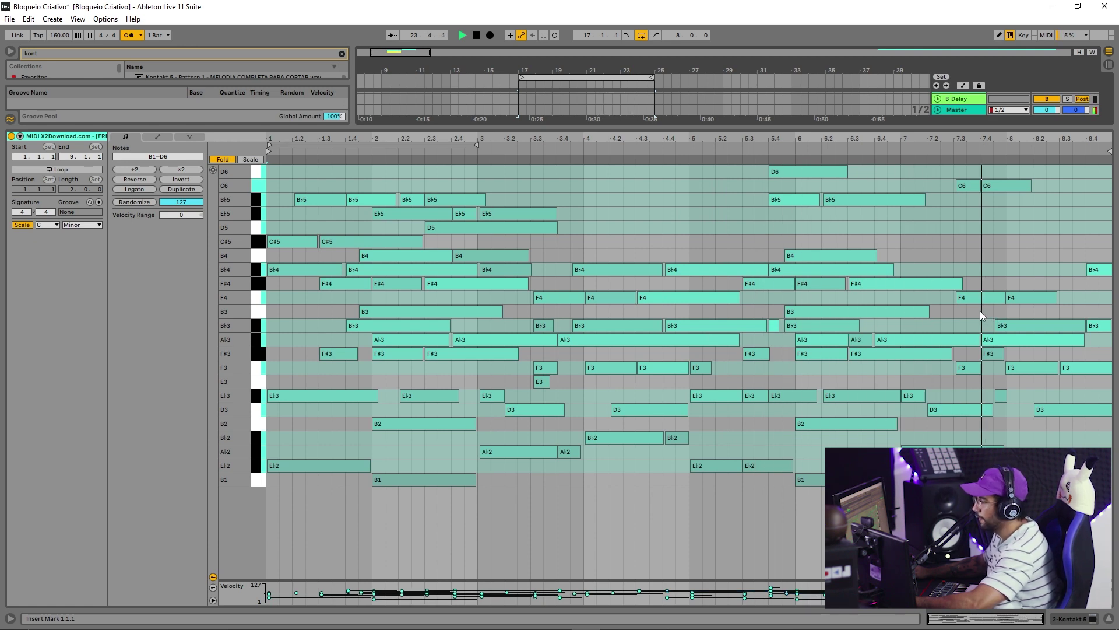
{"action": "key", "text": "space"}
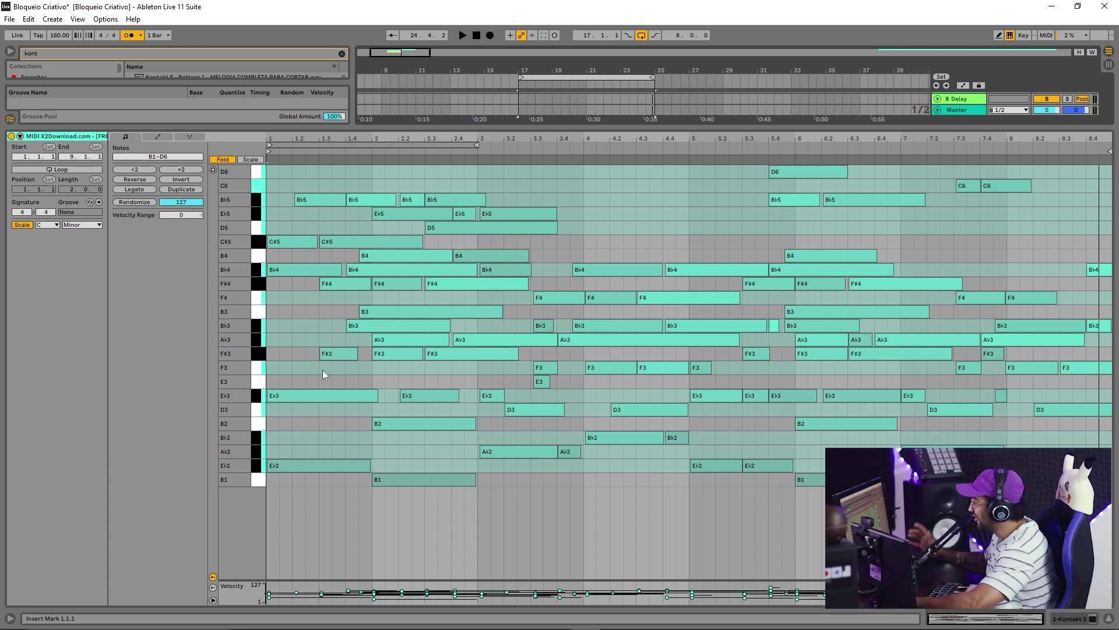
- Delete the B♭5 and E♭5 notes in bars 1–3, the first C#5, and the B4 and B♭4 notes starting at 1.4
{"action": "key", "text": "space"}
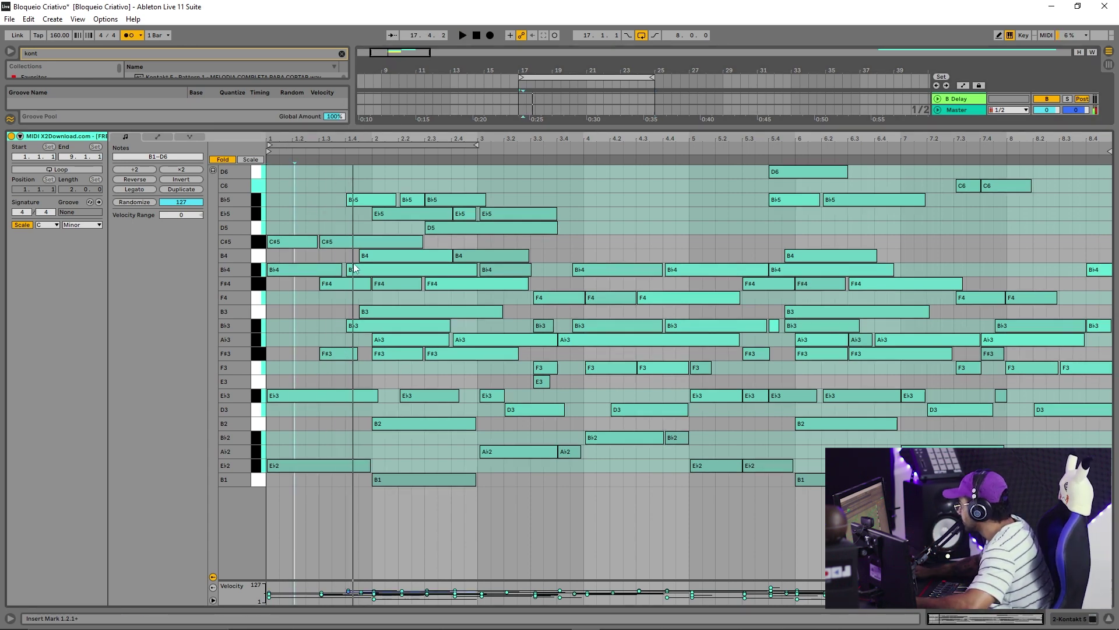
{"action": "double_click", "coordinate": [373, 200]}
{"action": "double_click", "coordinate": [376, 269]}
{"action": "double_click", "coordinate": [380, 256]}
{"action": "double_click", "coordinate": [411, 200]}
{"action": "double_click", "coordinate": [441, 200]}
{"action": "double_click", "coordinate": [419, 214]}
{"action": "double_click", "coordinate": [464, 214]}
{"action": "double_click", "coordinate": [492, 214]}
{"action": "double_click", "coordinate": [293, 243]}
{"action": "key", "text": "space"}
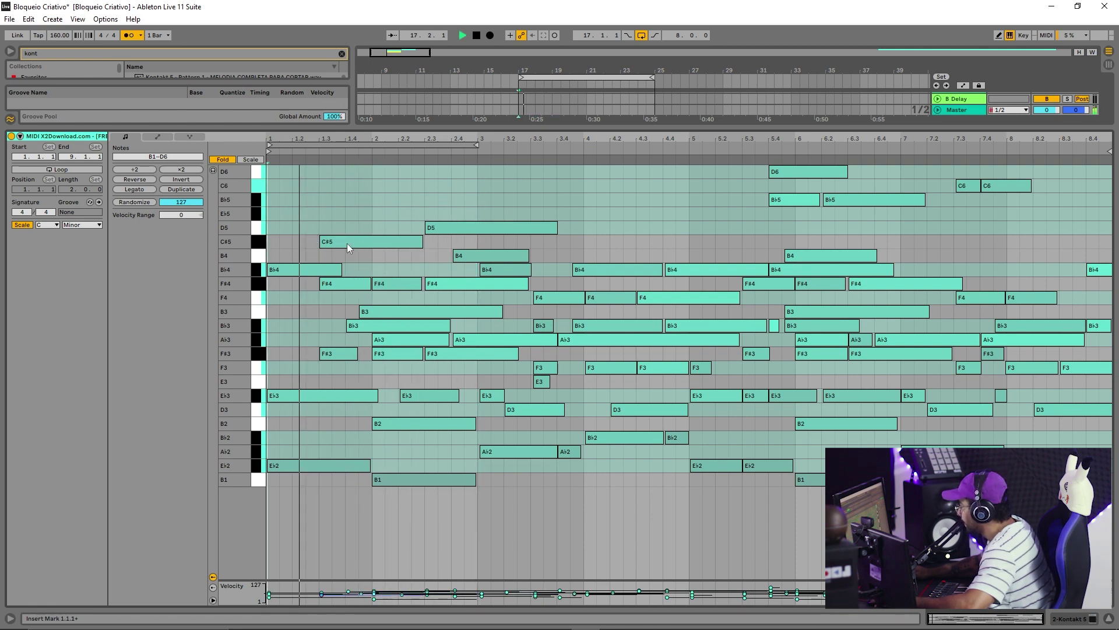
- Delete the remaining C#5 note, the D5 note, the B4 at 2.4, the B♭4 at 3.1 and the F#4 at 1.3
{"action": "double_click", "coordinate": [347, 243]}
{"action": "double_click", "coordinate": [460, 229]}
{"action": "double_click", "coordinate": [495, 256]}
{"action": "double_click", "coordinate": [502, 268]}
{"action": "double_click", "coordinate": [340, 287]}
{"action": "left_click_drag", "start_coordinate": [329, 286], "coordinate": [354, 286]}
{"action": "double_click", "coordinate": [354, 286]}
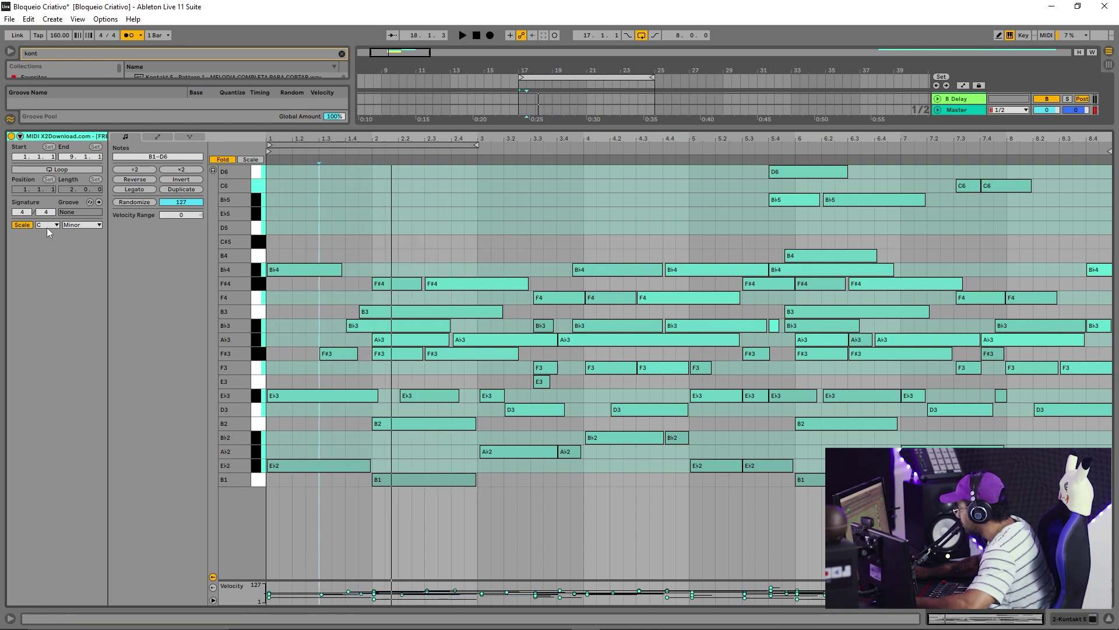
- Turn off the clip's scale and delete the E3, A#3 and F4 notes around 3.3 and the short G#2 note after them
{"action": "left_click", "coordinate": [22, 225]}
{"action": "double_click", "coordinate": [542, 382]}
{"action": "double_click", "coordinate": [545, 368]}
{"action": "double_click", "coordinate": [543, 325]}
{"action": "double_click", "coordinate": [557, 298]}
{"action": "double_click", "coordinate": [570, 451]}
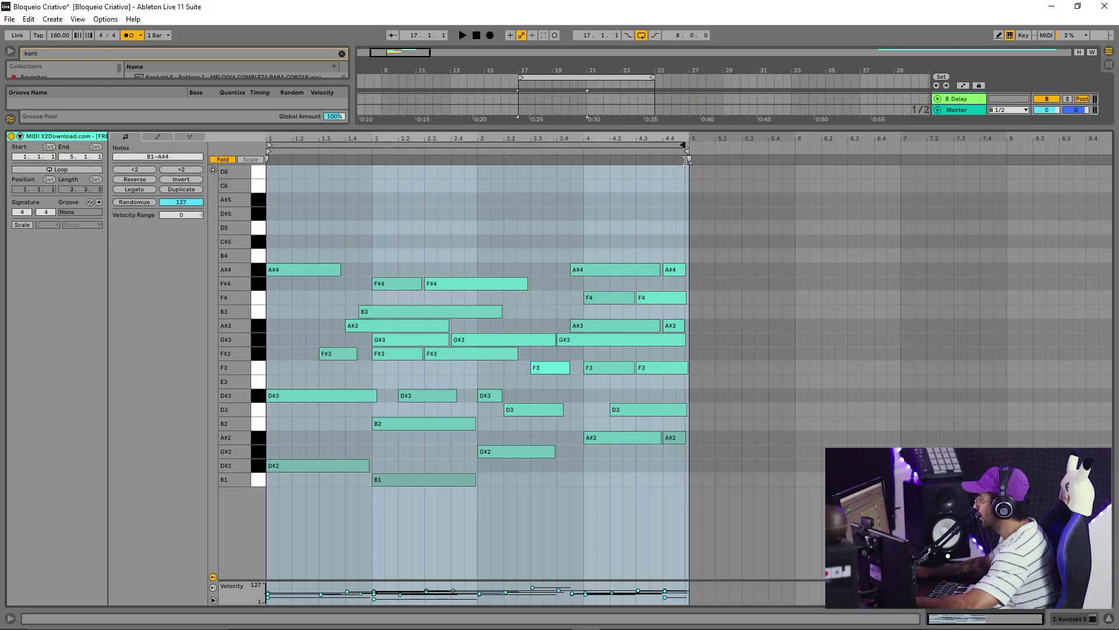
- Loop the MIDI clip over four bars up to 5.1.1, repeat it to bar 25 and play from bar 21
{"action": "left_click_drag", "start_coordinate": [683, 146], "coordinate": [688, 145]}
{"action": "left_click", "coordinate": [43, 171]}
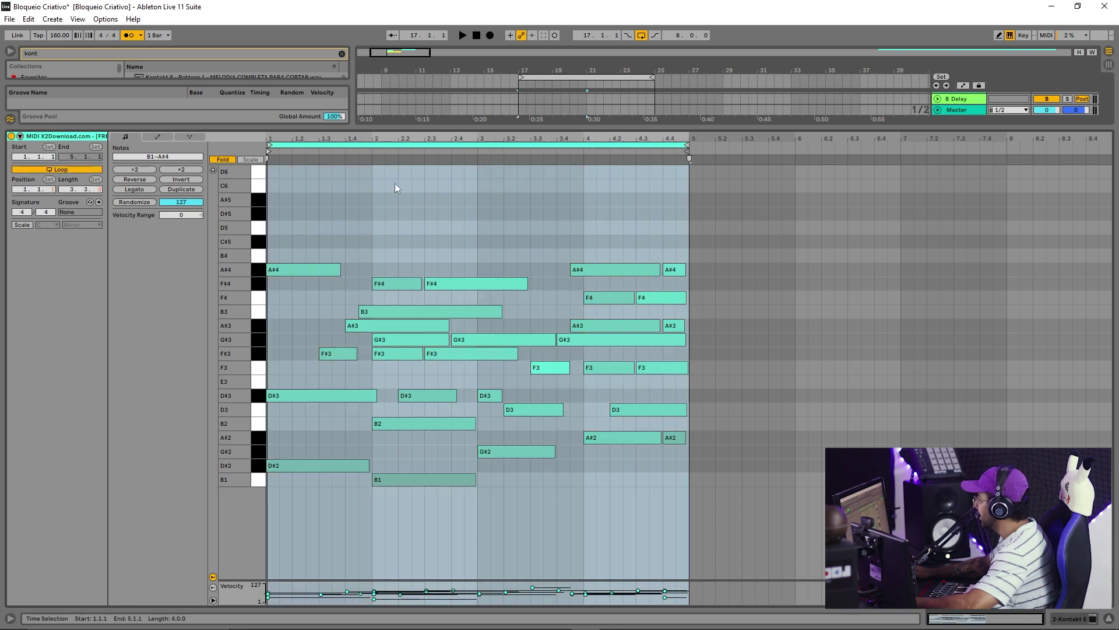
{"action": "left_click_drag", "start_coordinate": [589, 127], "coordinate": [589, 490]}
{"action": "scroll", "coordinate": [584, 198], "scroll_direction": "up", "scroll_amount": 2}
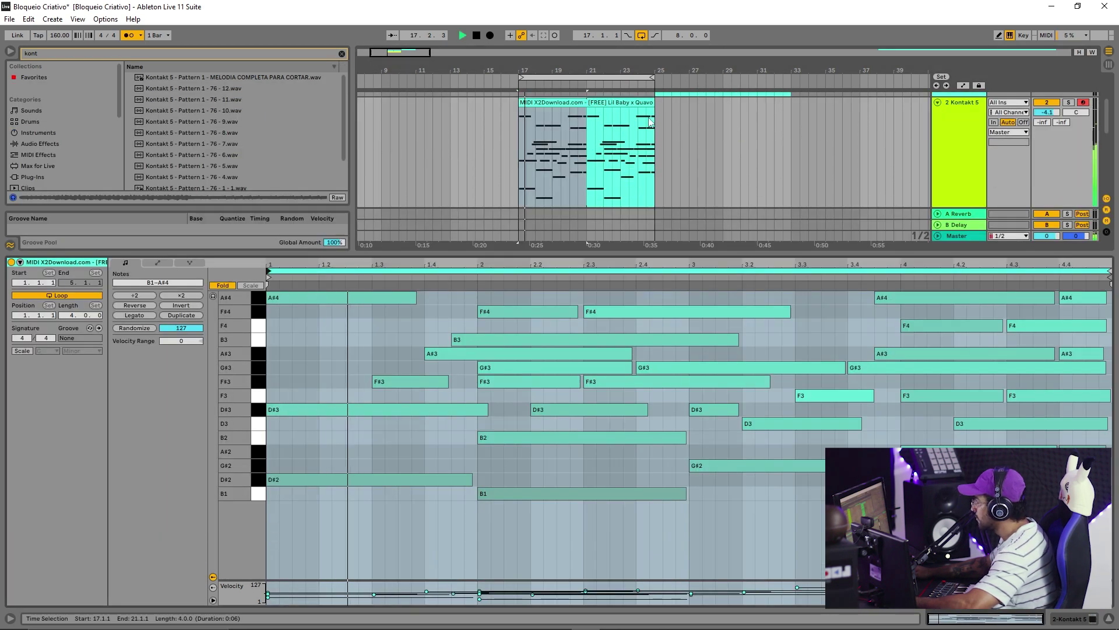
{"action": "left_click", "coordinate": [587, 128]}
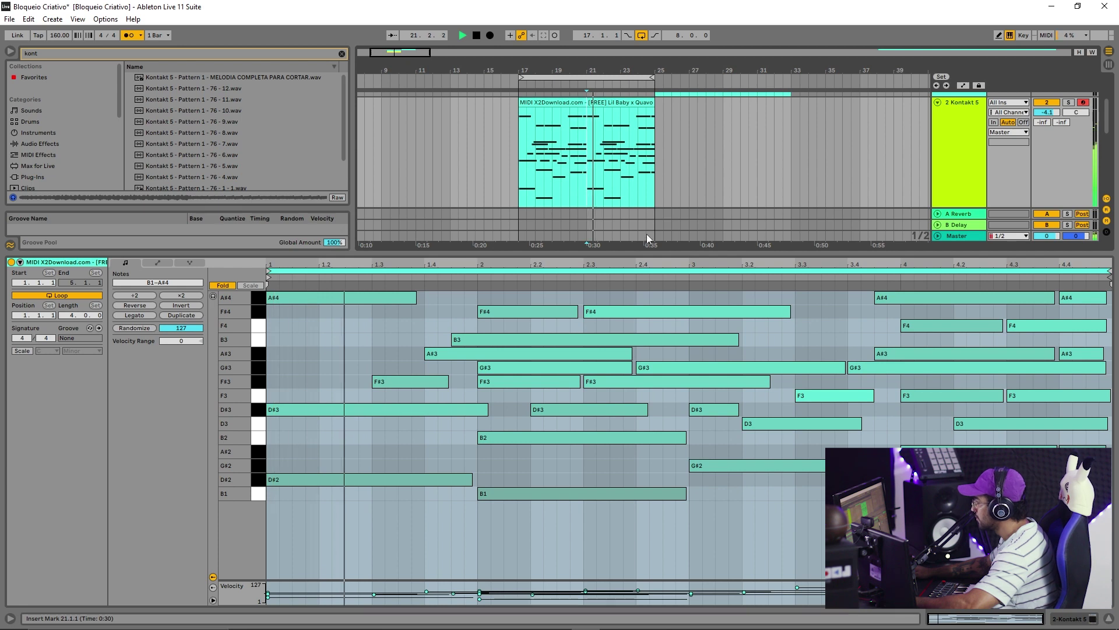
- Move the second Kontakt 5 track directly below the Drum Rack track and insert an empty MIDI clip on it from bar 17 to 25
{"action": "left_click_drag", "start_coordinate": [644, 253], "coordinate": [613, 491]}
{"action": "scroll", "coordinate": [659, 306], "scroll_direction": "up", "scroll_amount": 2}
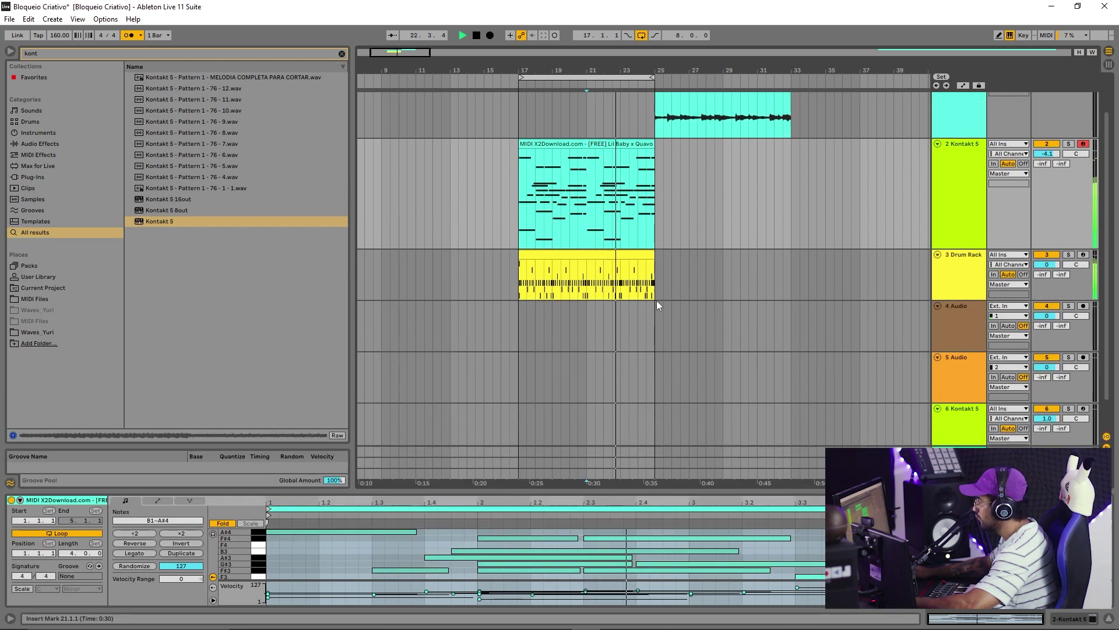
{"action": "scroll", "coordinate": [650, 268], "scroll_direction": "down", "scroll_amount": 1}
{"action": "left_click_drag", "start_coordinate": [979, 390], "coordinate": [957, 279]}
{"action": "left_click_drag", "start_coordinate": [520, 287], "coordinate": [575, 285]}
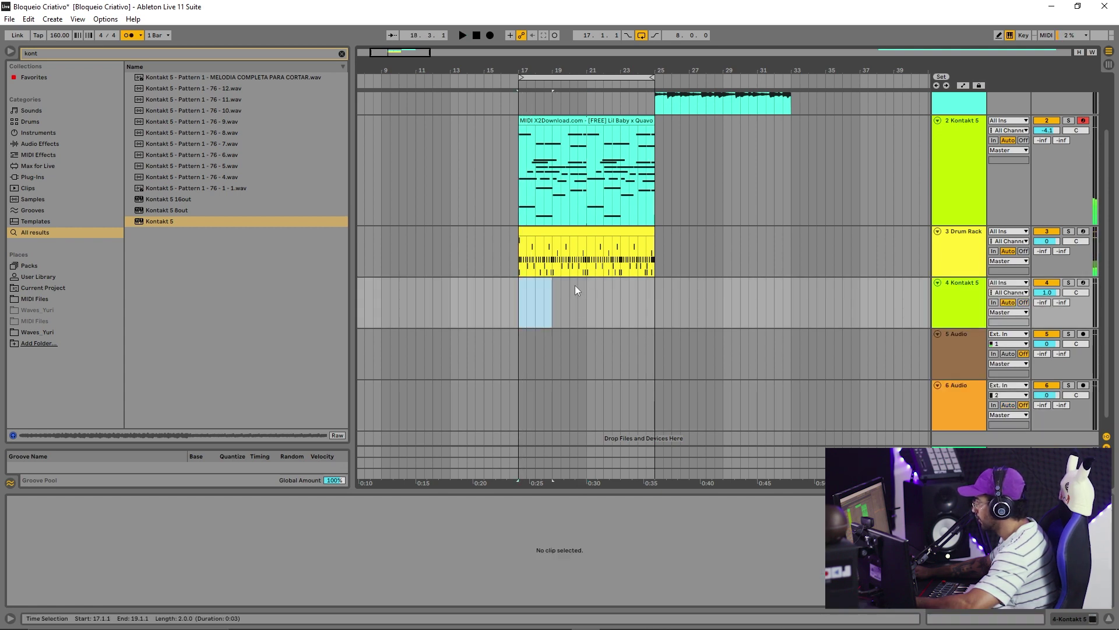
{"action": "right_click", "coordinate": [638, 292]}
{"action": "left_click", "coordinate": [703, 366]}
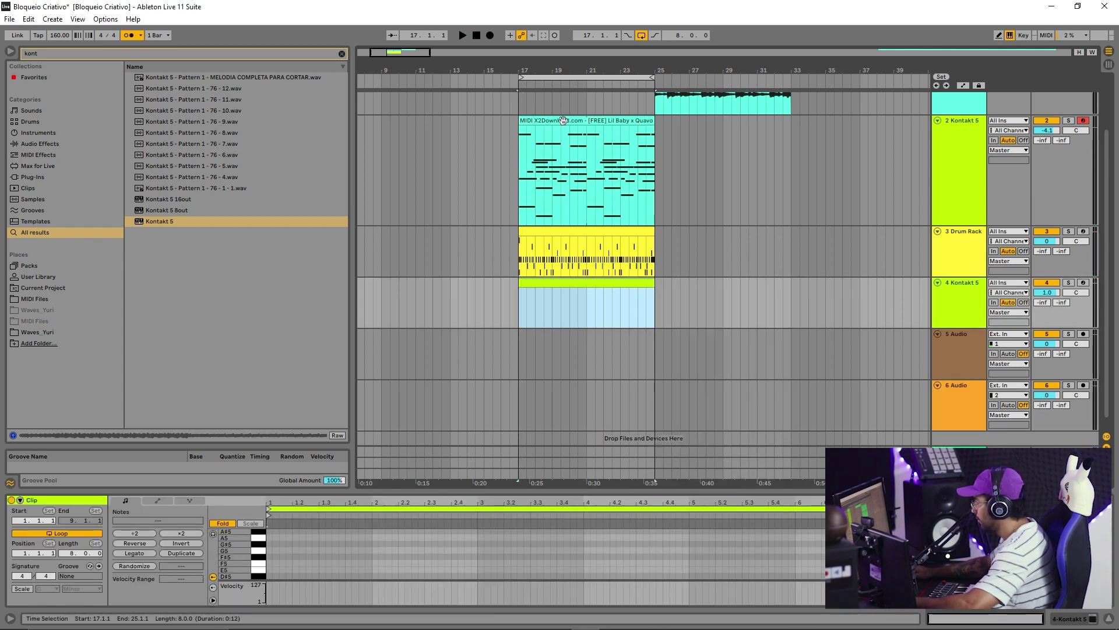
- Copy the melody clip onto the lower Kontakt 5 track at bar 17 and enlarge its note editor
{"action": "left_click", "coordinate": [565, 143]}
{"action": "left_click", "coordinate": [535, 284]}
{"action": "key", "text": "ctrl+v"}
{"action": "left_click_drag", "start_coordinate": [419, 491], "coordinate": [419, 178]}
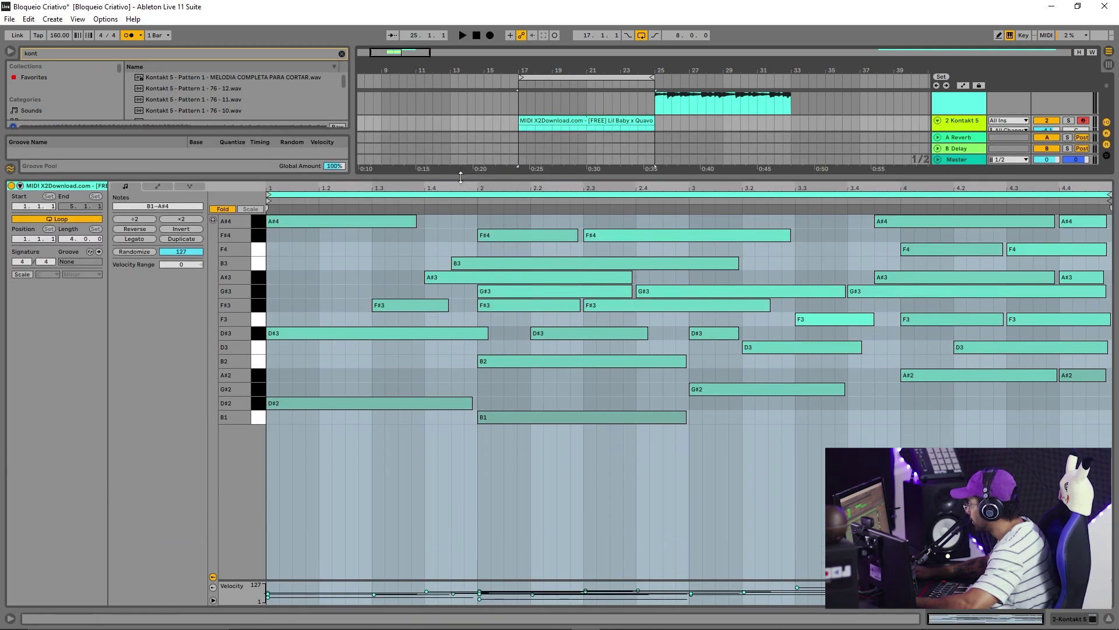
- Delete every note above the bass line, keeping only the lowest D#2, B1, G#2 and A#2 notes, and play the result
{"action": "left_click", "coordinate": [481, 220]}
{"action": "left_click_drag", "start_coordinate": [453, 221], "coordinate": [814, 358]}
{"action": "key", "text": "Delete"}
{"action": "left_click_drag", "start_coordinate": [923, 345], "coordinate": [950, 223]}
{"action": "key", "text": "Delete"}
{"action": "left_click_drag", "start_coordinate": [1003, 358], "coordinate": [1111, 211]}
{"action": "key", "text": "Delete"}
{"action": "key", "text": "space"}
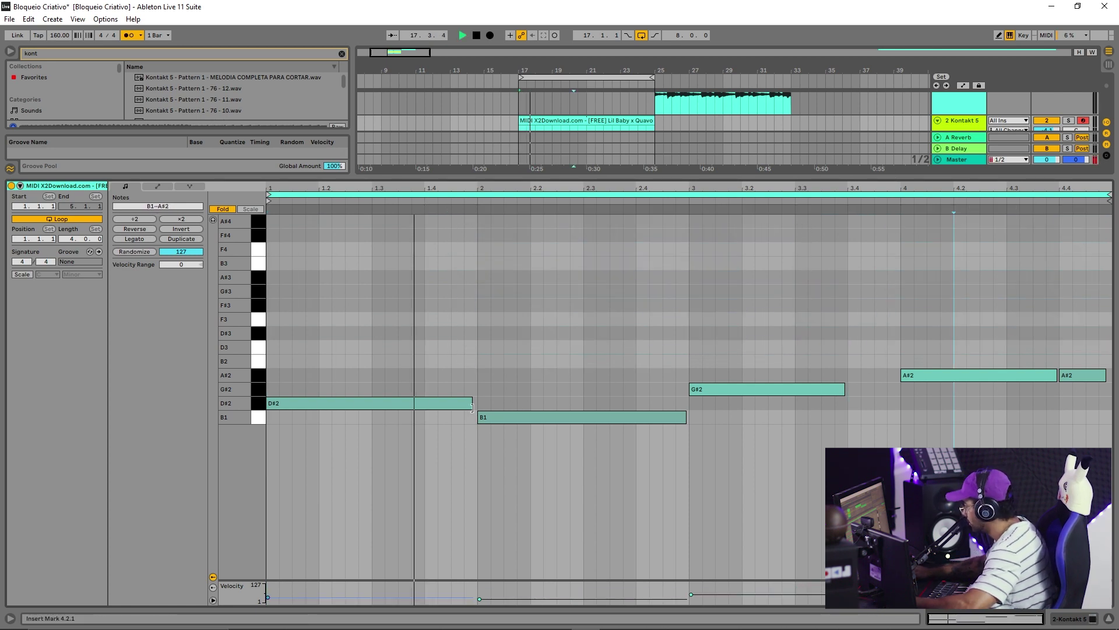
{"action": "key", "text": "space"}
- Raise the velocity of all the bass notes and listen to them
{"action": "left_click_drag", "start_coordinate": [393, 340], "coordinate": [1108, 444]}
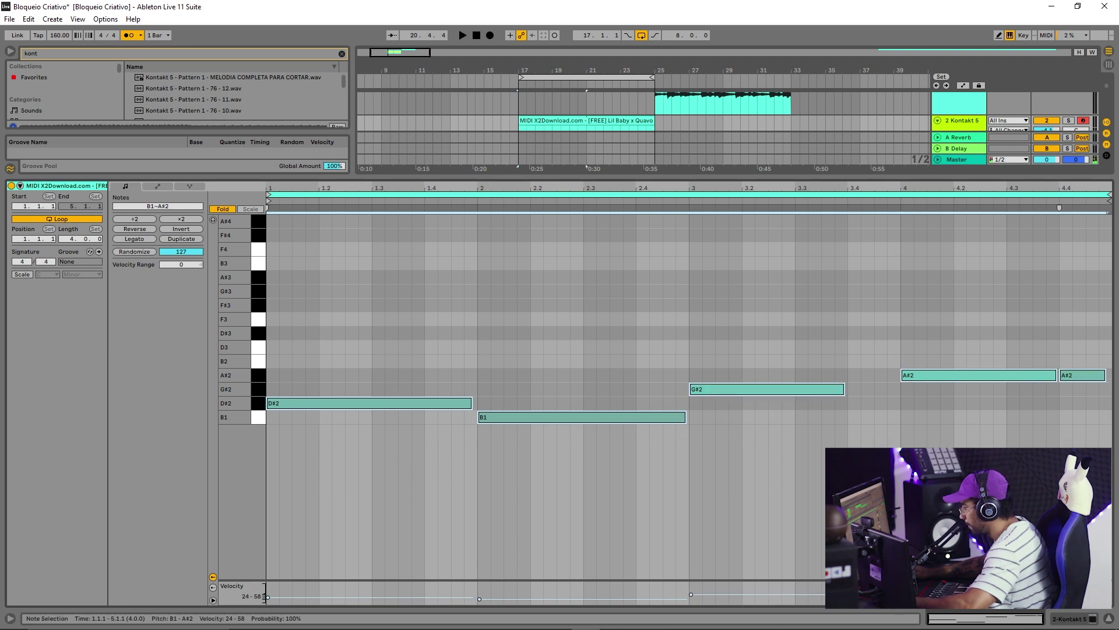
{"action": "left_click_drag", "start_coordinate": [691, 594], "coordinate": [690, 583]}
{"action": "key", "text": "space"}
{"action": "left_click", "coordinate": [429, 433]}
{"action": "key", "text": "space"}
- Shorten the first D#2 note to end at 1.4.3 and split off a short D#2 note starting at 1.4
{"action": "left_click", "coordinate": [480, 394]}
{"action": "left_click", "coordinate": [468, 404]}
{"action": "mouse_move", "coordinate": [468, 406]}
{"action": "left_mouse_down"}
{"action": "mouse_move", "coordinate": [275, 407]}
{"action": "mouse_move", "coordinate": [476, 404]}
{"action": "mouse_move", "coordinate": [450, 405]}
{"action": "left_mouse_up"}
{"action": "key", "text": "space"}
{"action": "key", "text": "space"}
{"action": "double_click", "coordinate": [431, 403]}
- Move the B1 note to start at 2.2 and add a D#2 note from 1.4.3 to 2.2
{"action": "left_click", "coordinate": [492, 420]}
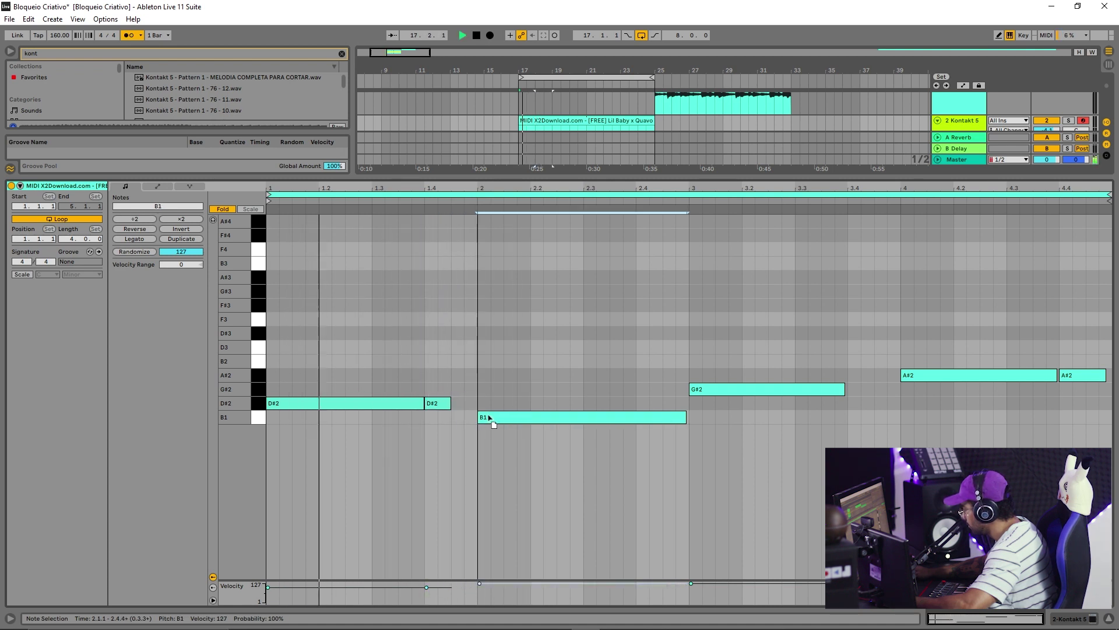
{"action": "double_click", "coordinate": [456, 403]}
{"action": "left_click_drag", "start_coordinate": [461, 405], "coordinate": [529, 404]}
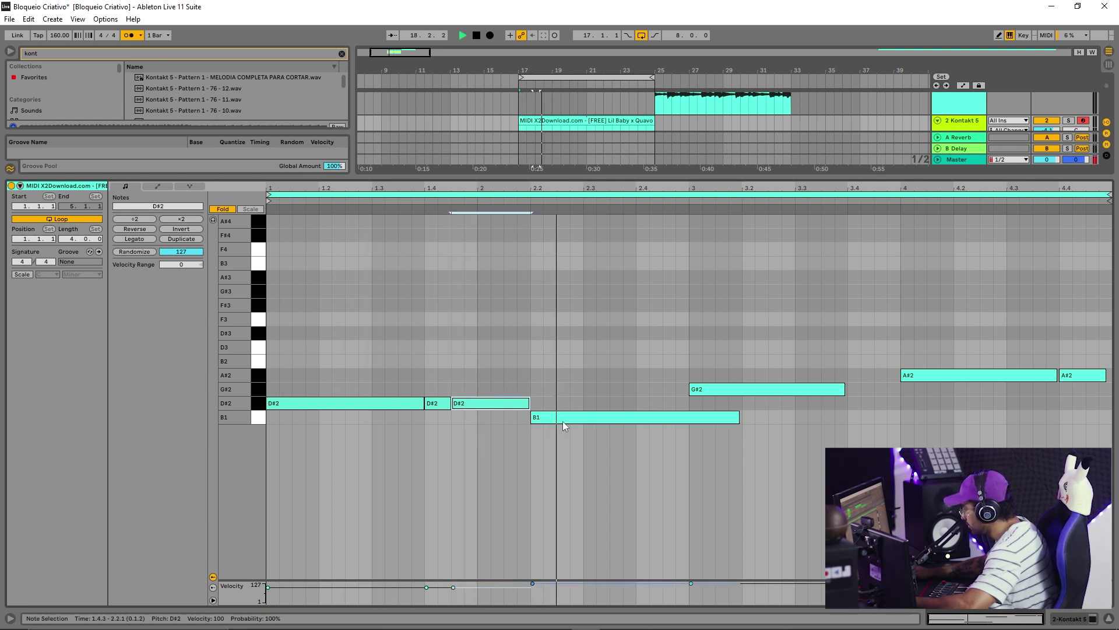
- Shorten the B1 note to end at about 2.3.2 and add a second B1 note from 2.3.3 to 3.1.1
{"action": "left_click_drag", "start_coordinate": [737, 419], "coordinate": [606, 419]}
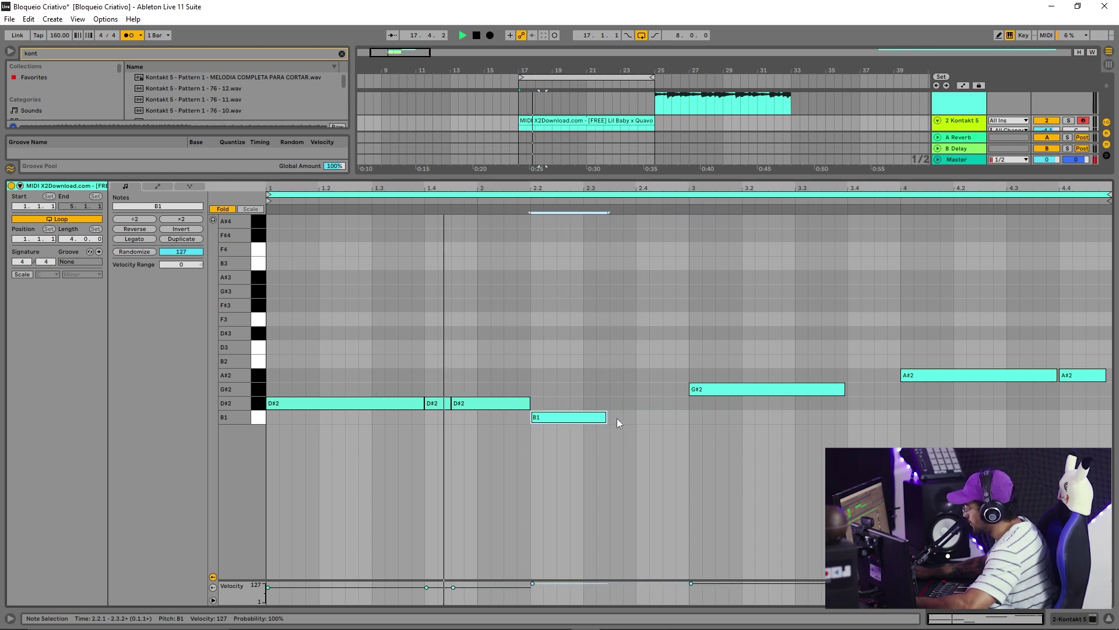
{"action": "double_click", "coordinate": [615, 418]}
{"action": "key", "text": "space"}
{"action": "key", "text": "space"}
{"action": "left_click_drag", "start_coordinate": [621, 417], "coordinate": [688, 417]}
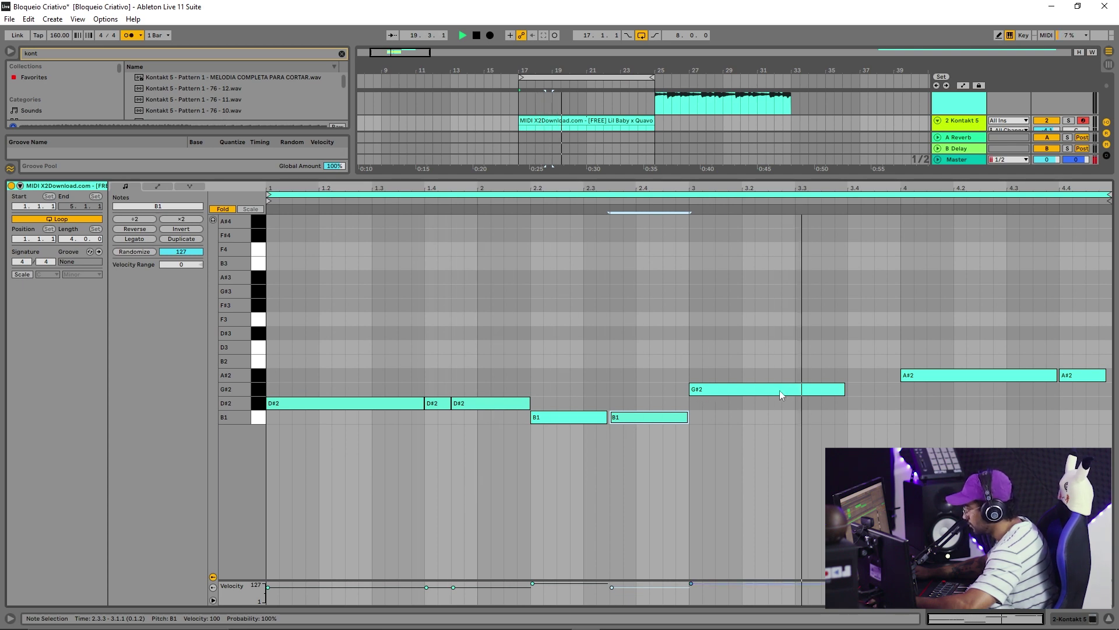
{"action": "key", "text": "space"}
- Transpose all the bass notes up one octave, lower the G#3 note in bar 3 back to G#2, and play the line
{"action": "key", "text": "ctrl+a"}
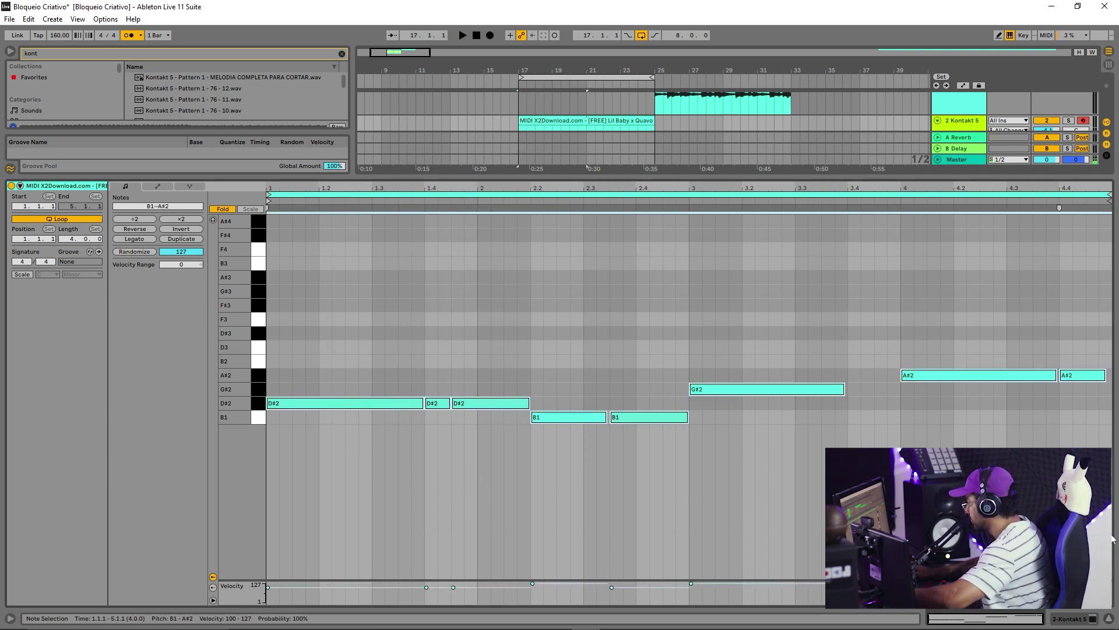
{"action": "key", "text": "shift+Up"}
{"action": "key", "text": "space"}
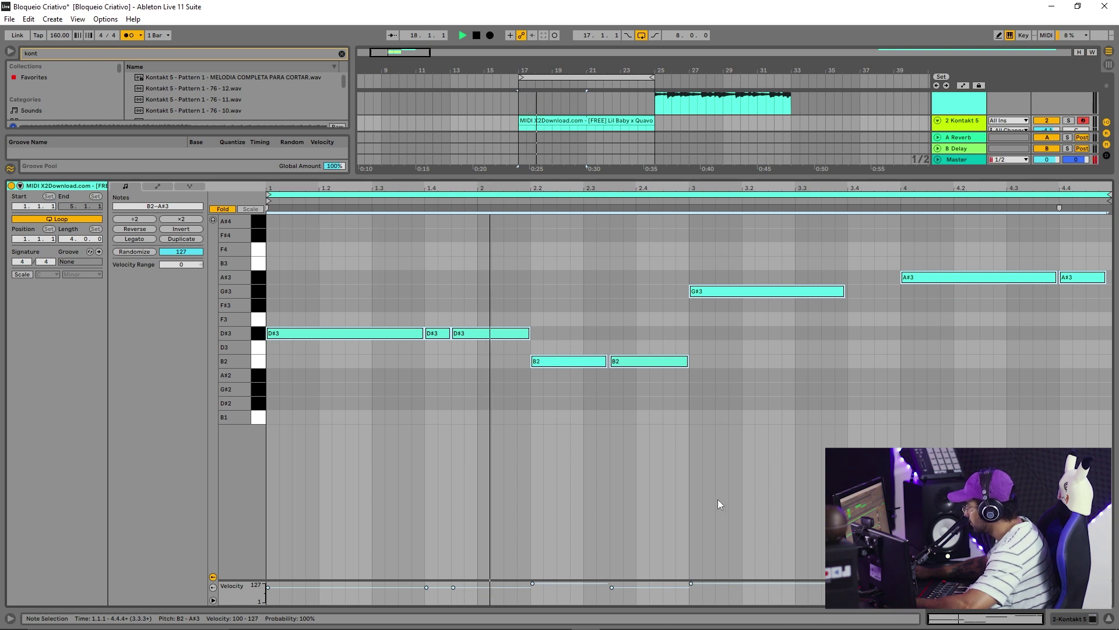
{"action": "key", "text": "space"}
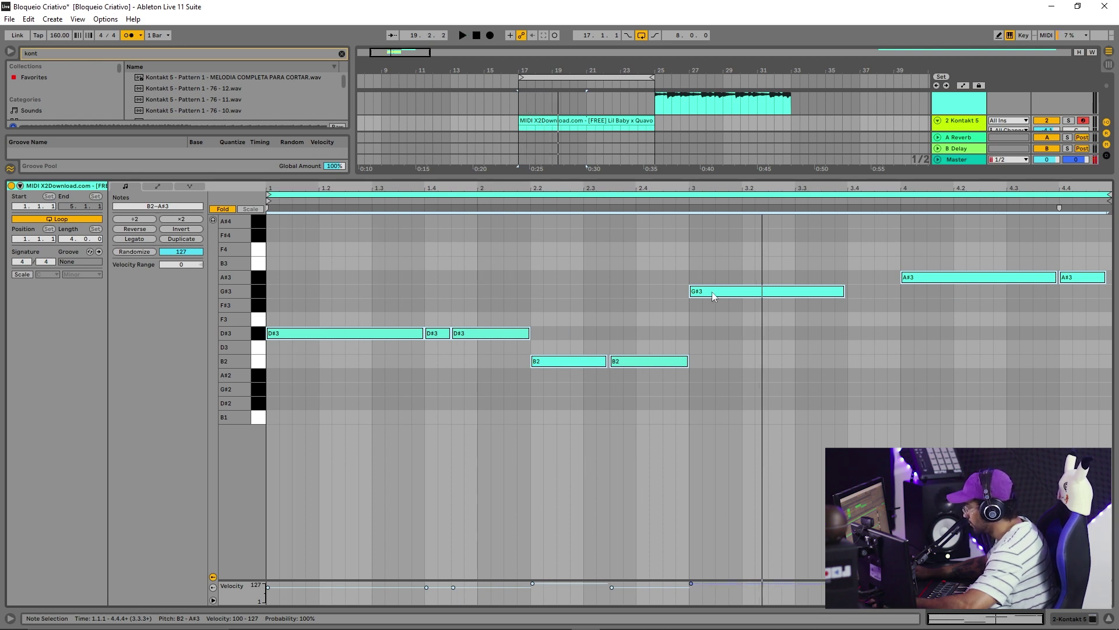
{"action": "left_click", "coordinate": [712, 292]}
{"action": "key", "text": "shift+Down"}
{"action": "key", "text": "space"}
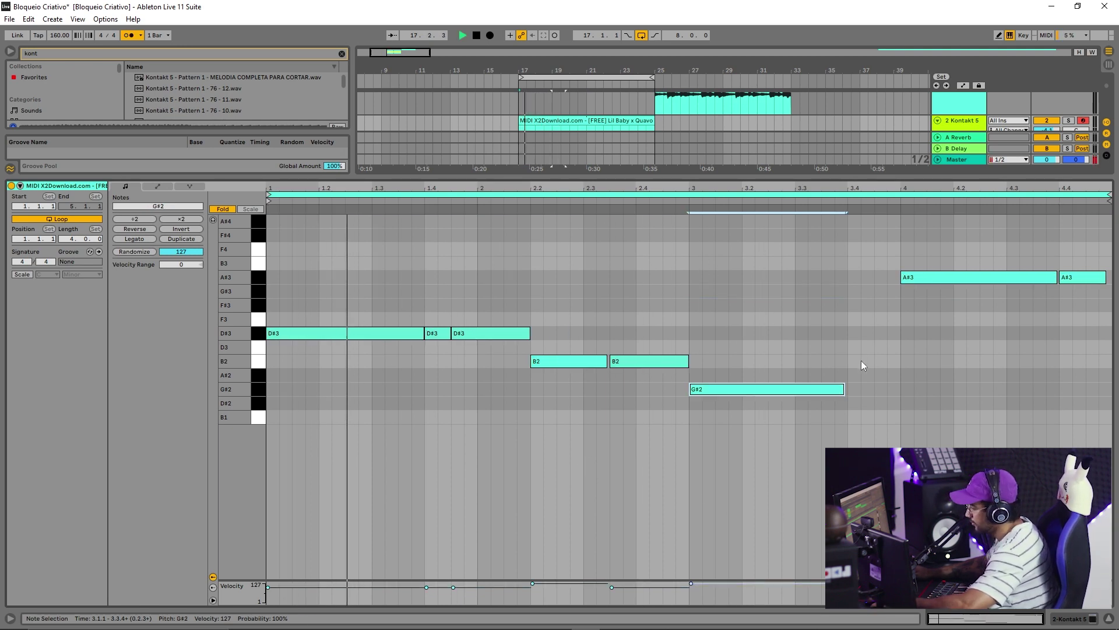
- Add two consecutive G#2 notes from 3.4 to 4.2, and make the first A#3 note start at 4.2, lowered to A#2
{"action": "double_click", "coordinate": [854, 392]}
{"action": "left_click_drag", "start_coordinate": [859, 391], "coordinate": [953, 392]}
{"action": "double_click", "coordinate": [879, 391]}
{"action": "left_click_drag", "start_coordinate": [902, 277], "coordinate": [953, 279]}
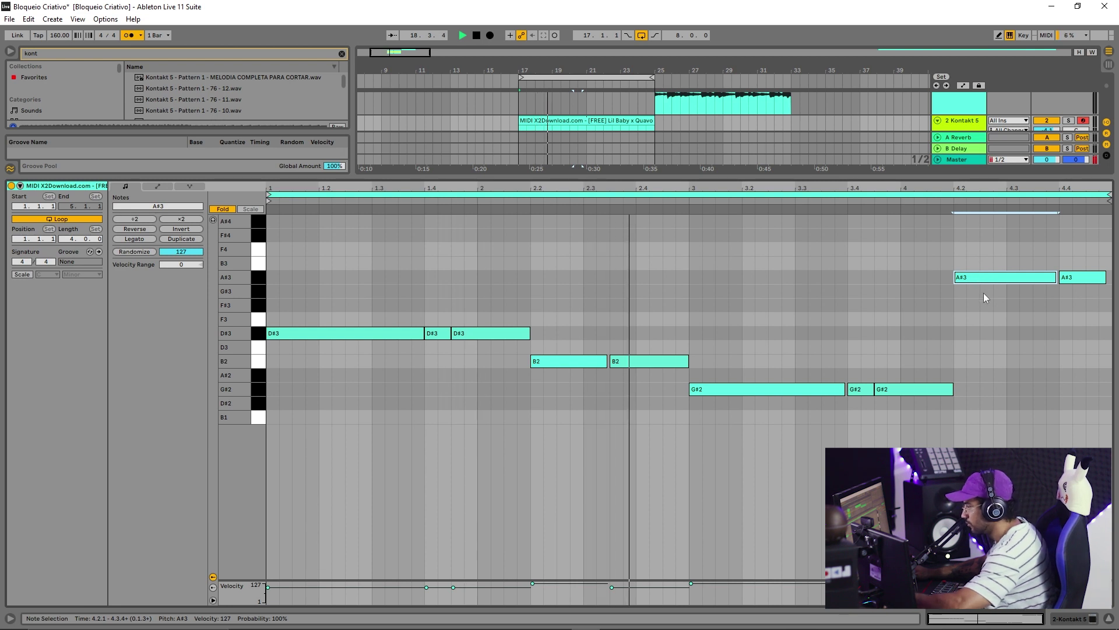
{"action": "key", "text": "shift+Down"}
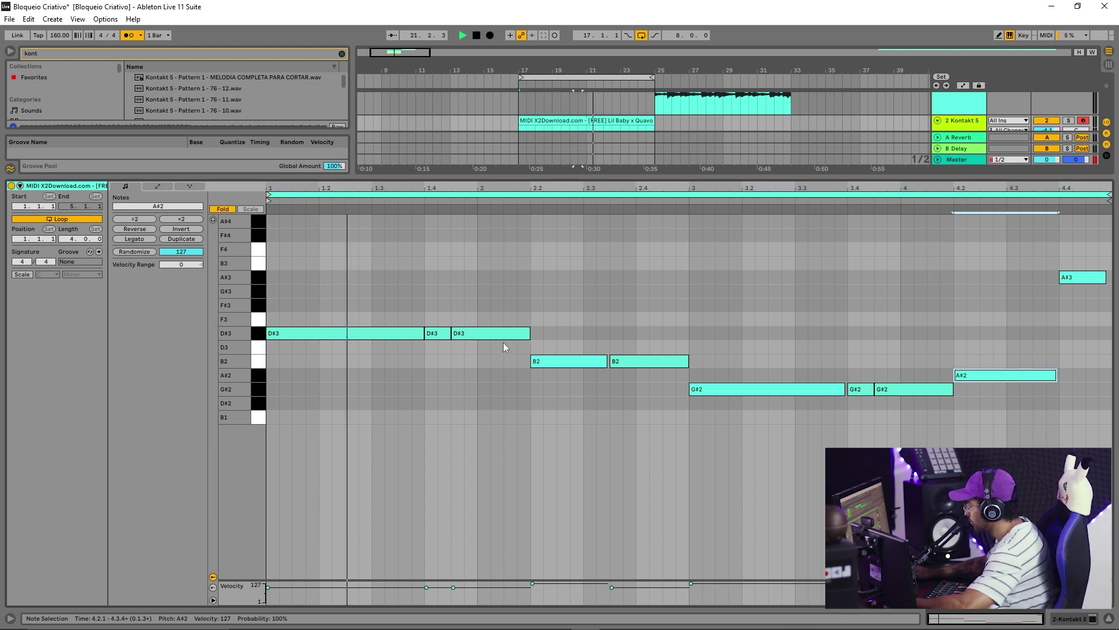
- Select all the notes in the bass clip and raise their velocity slightly
{"action": "left_click", "coordinate": [443, 261]}
{"action": "key", "text": "ctrl+a"}
{"action": "left_click_drag", "start_coordinate": [611, 587], "coordinate": [612, 583]}
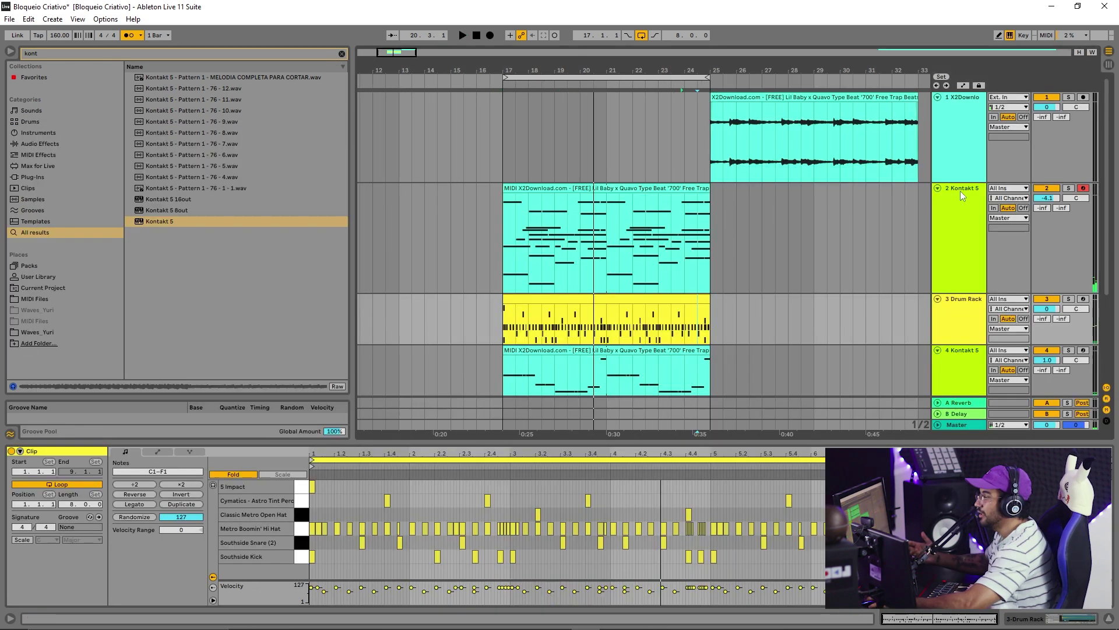
- Browse the Trap Mafia keys in the melody track's Kontakt 5, audition instruments during playback, and load Key-Home Keys
{"action": "left_click", "coordinate": [956, 188]}
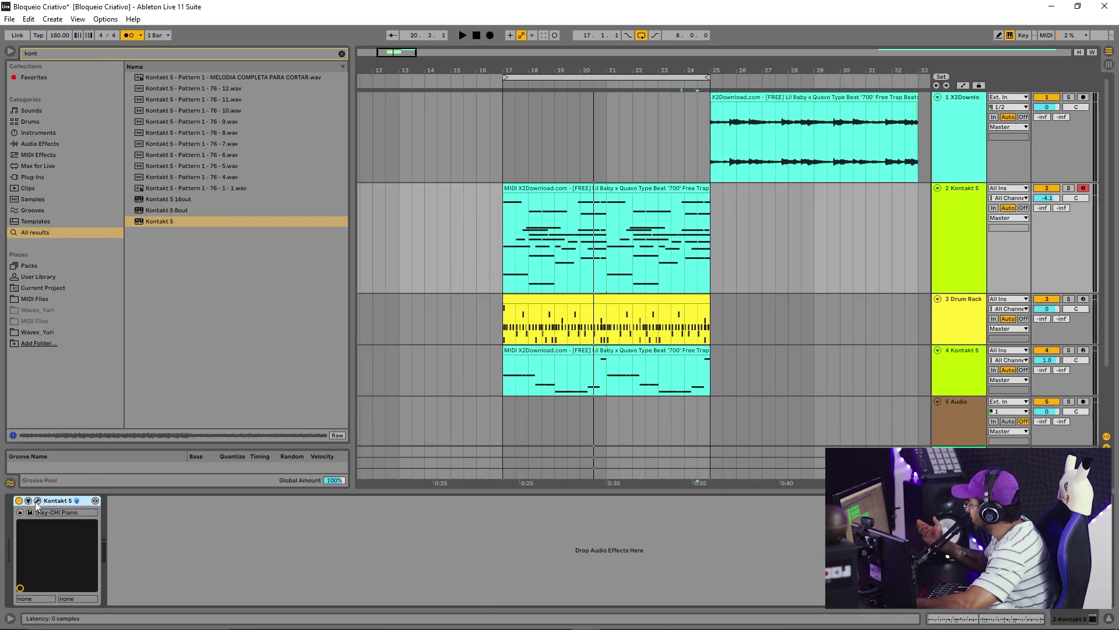
{"action": "left_click", "coordinate": [37, 501]}
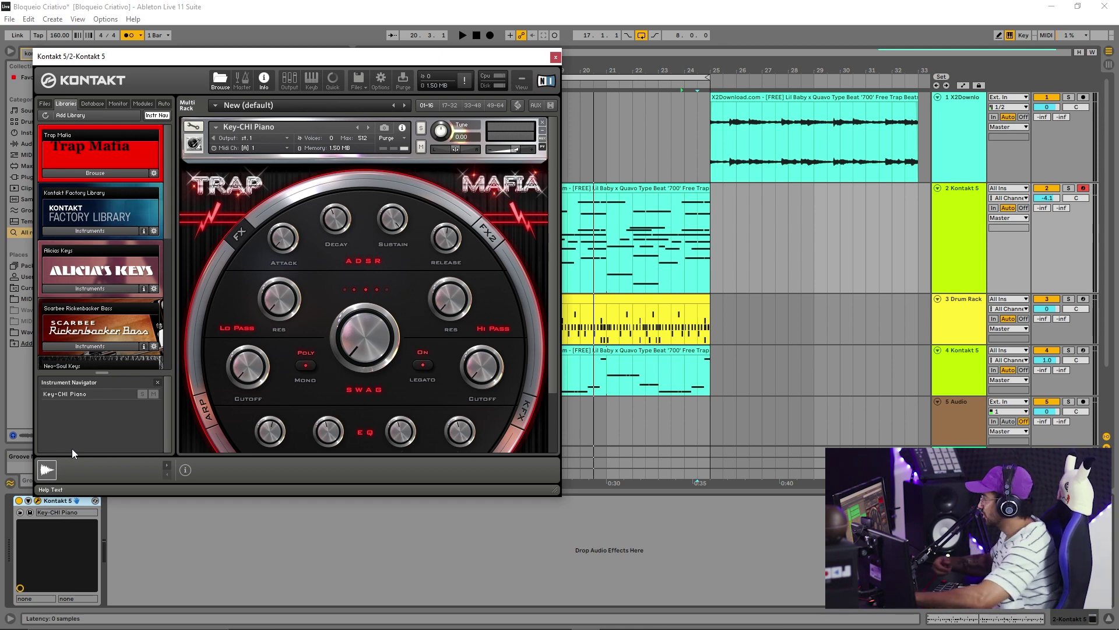
{"action": "left_click", "coordinate": [95, 172]}
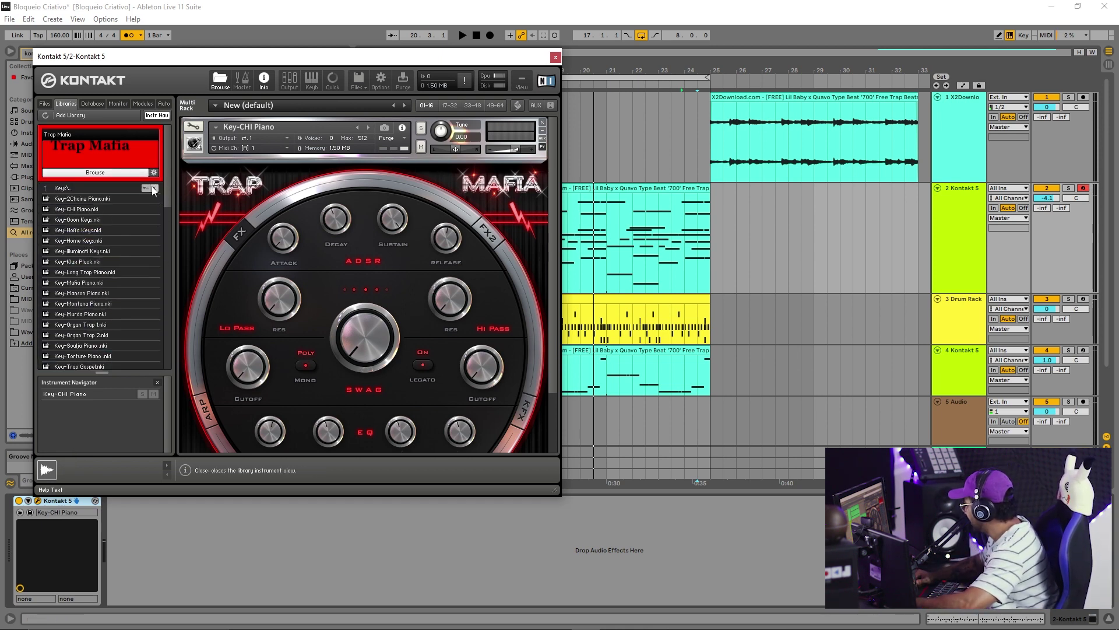
{"action": "key", "text": "space"}
{"action": "left_click", "coordinate": [369, 127]}
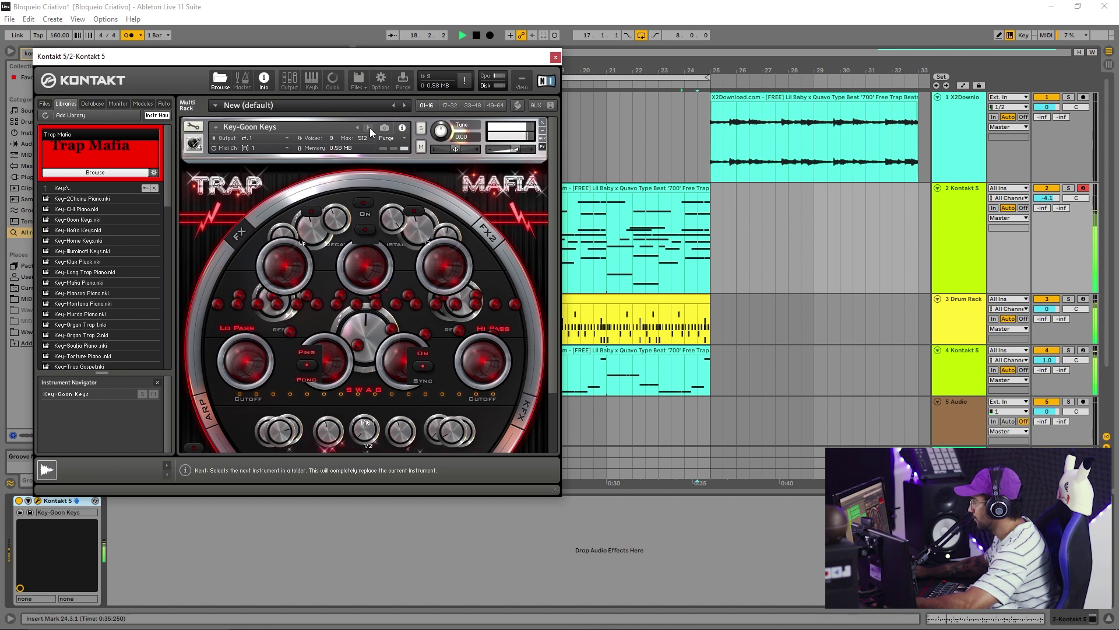
{"action": "left_click", "coordinate": [369, 127]}
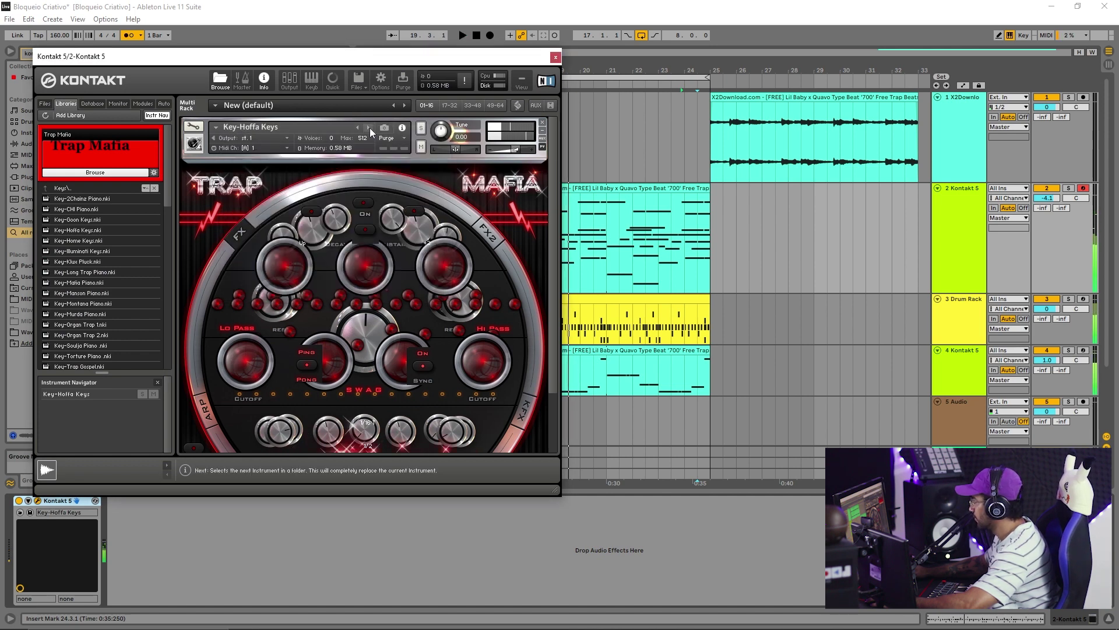
{"action": "left_click", "coordinate": [369, 128]}
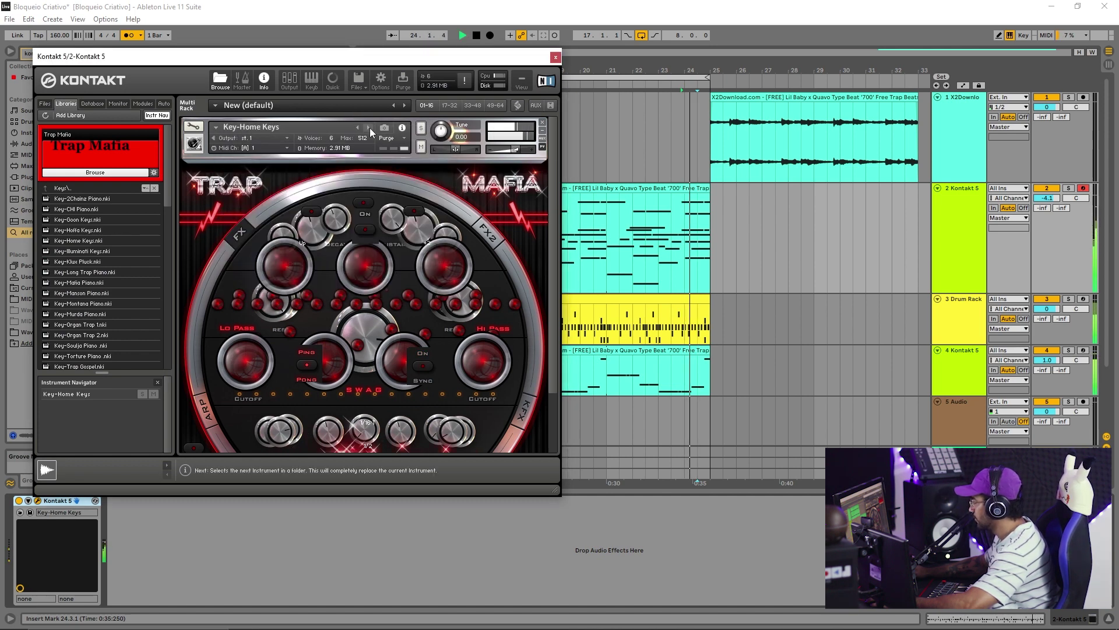
{"action": "left_click", "coordinate": [556, 58]}
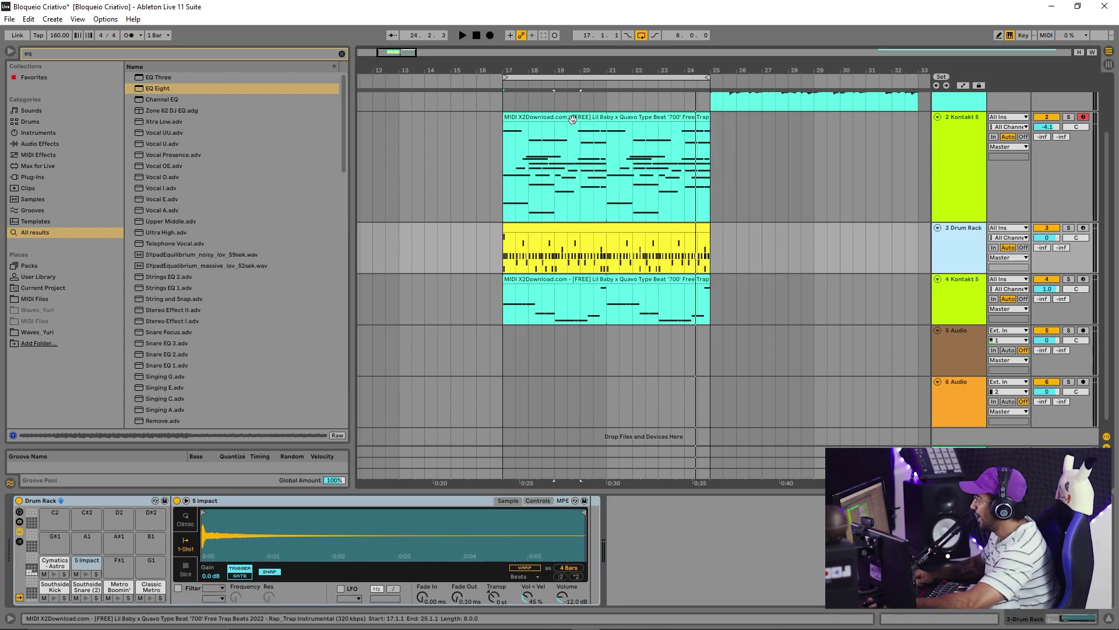
- Open the melody clip's notes for editing and mute the lower Kontakt 5 track
{"action": "double_click", "coordinate": [564, 140]}
{"action": "left_click_drag", "start_coordinate": [346, 492], "coordinate": [346, 361]}
{"action": "left_click", "coordinate": [1042, 280]}
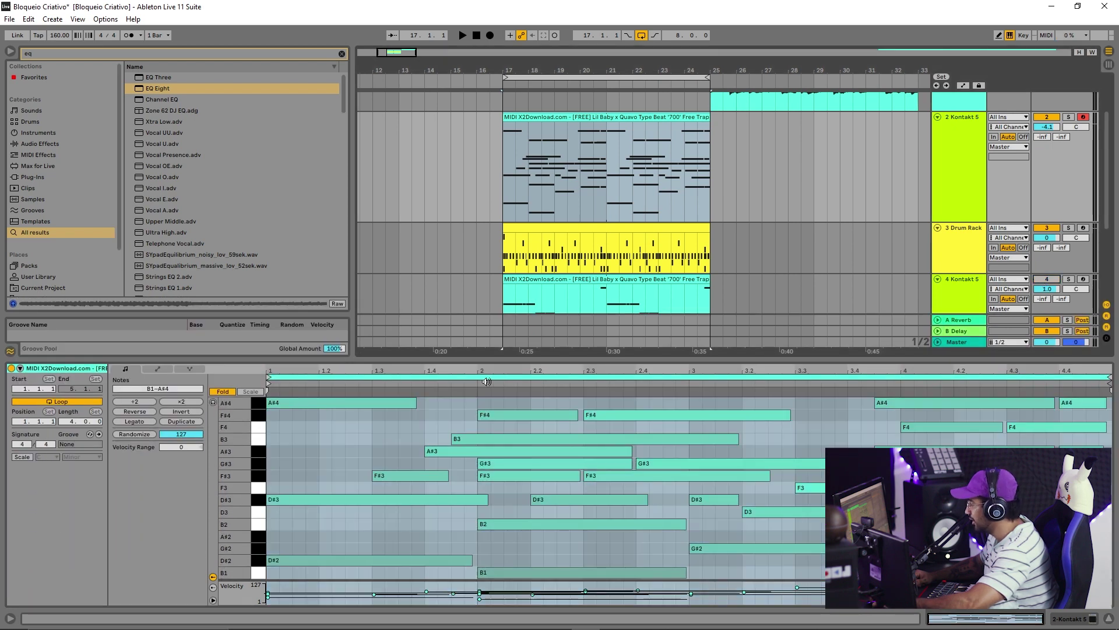
{"action": "left_click", "coordinate": [429, 409]}
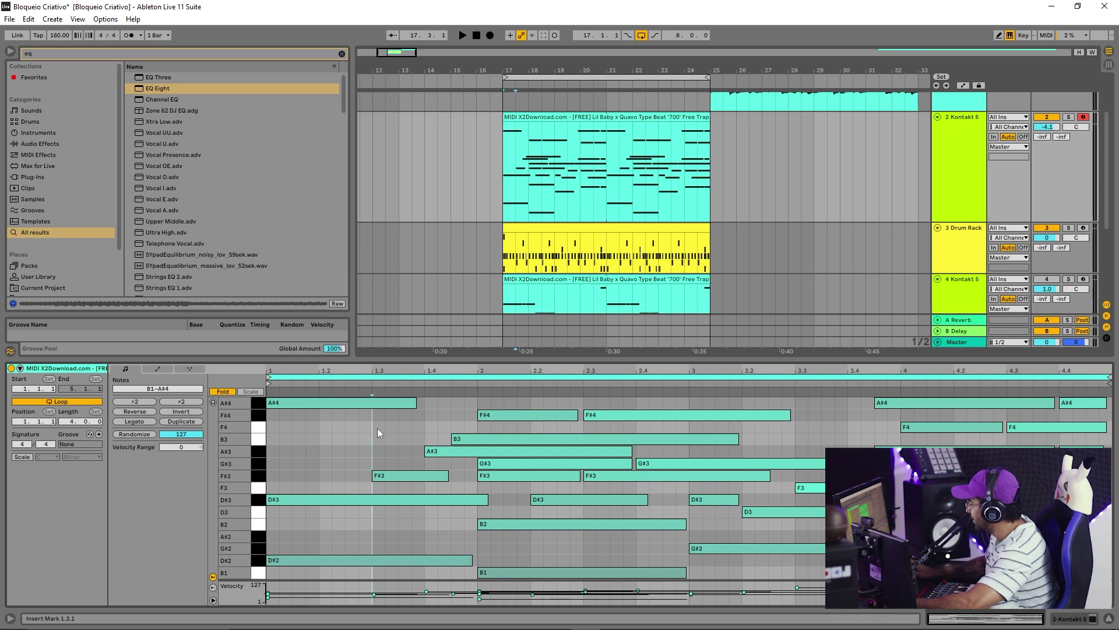
- Try inverting all the melody notes, listen to the result, and undo the inversion
{"action": "key", "text": "ctrl+a"}
{"action": "left_click", "coordinate": [181, 410]}
{"action": "key", "text": "space"}
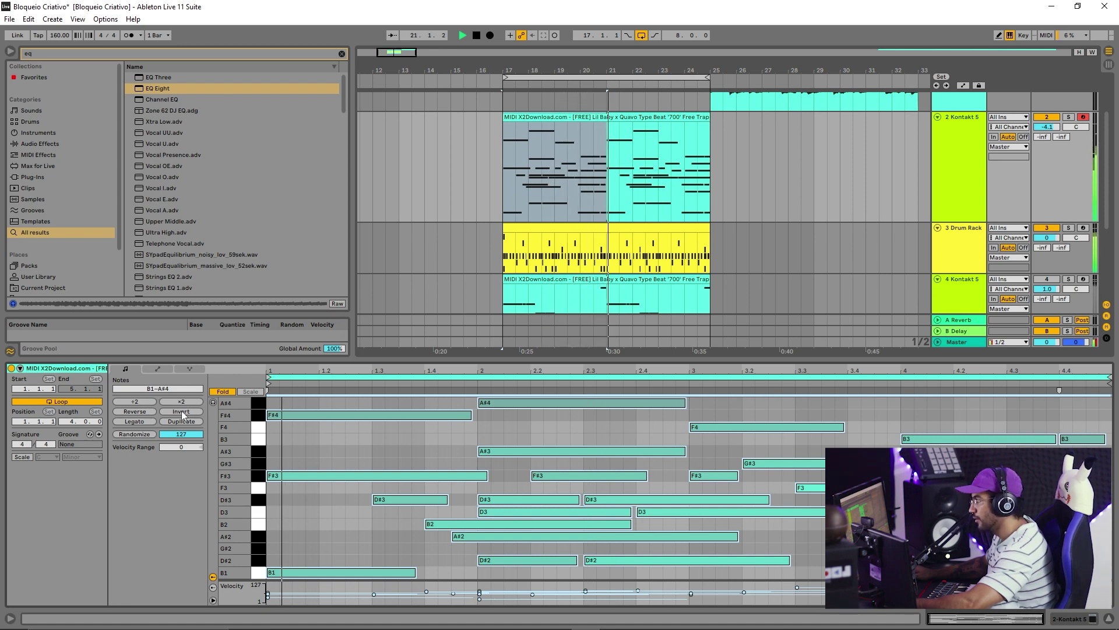
{"action": "key", "text": "space"}
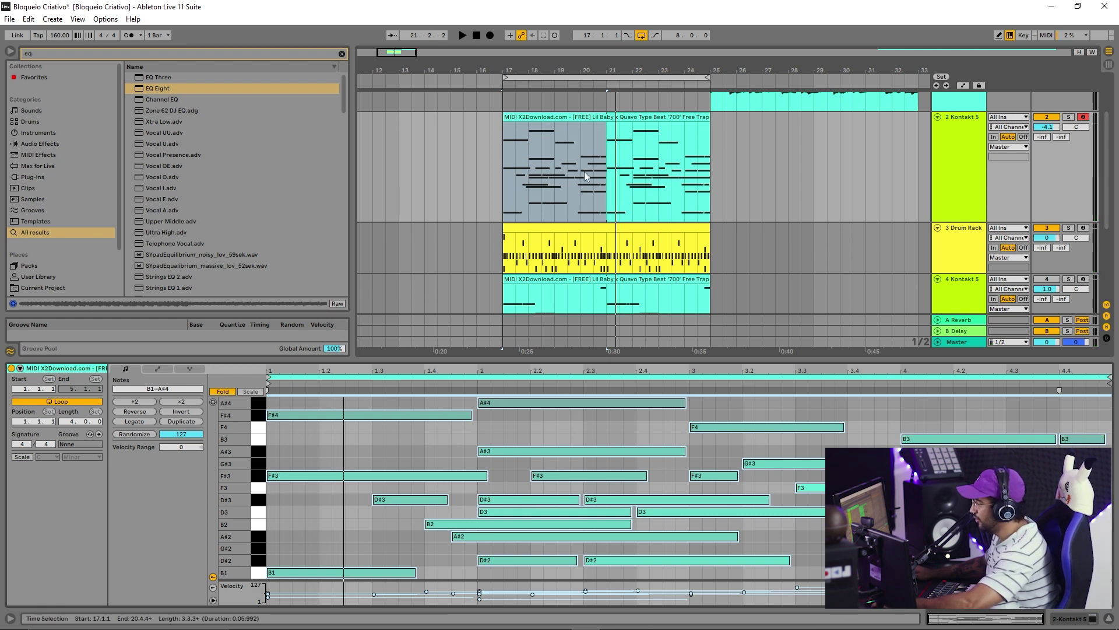
{"action": "left_click", "coordinate": [649, 404]}
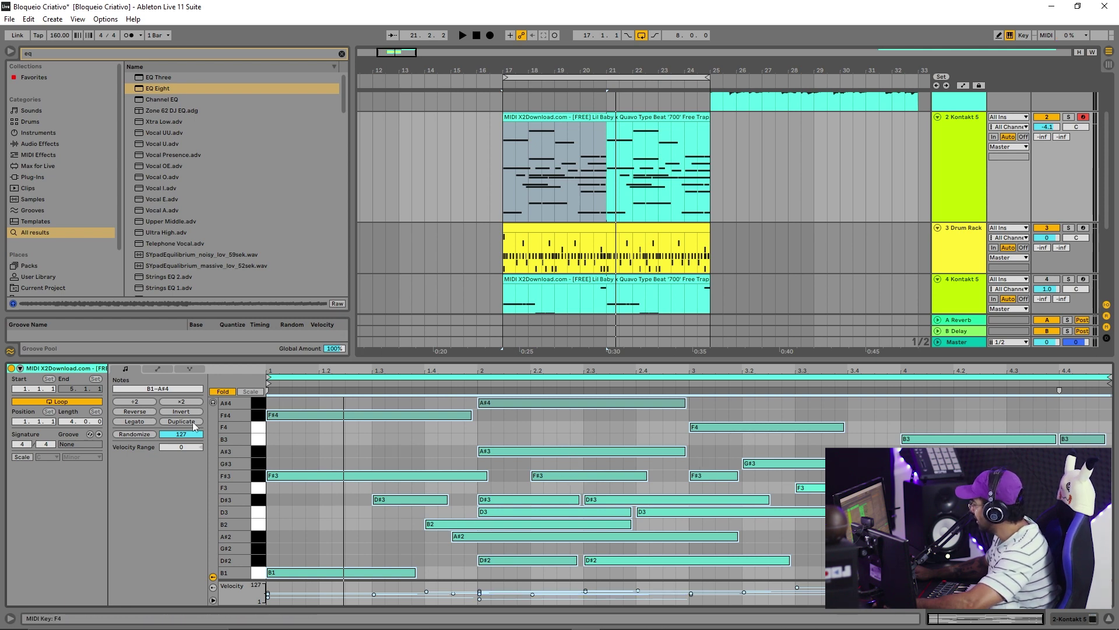
{"action": "key", "text": "ctrl+z"}
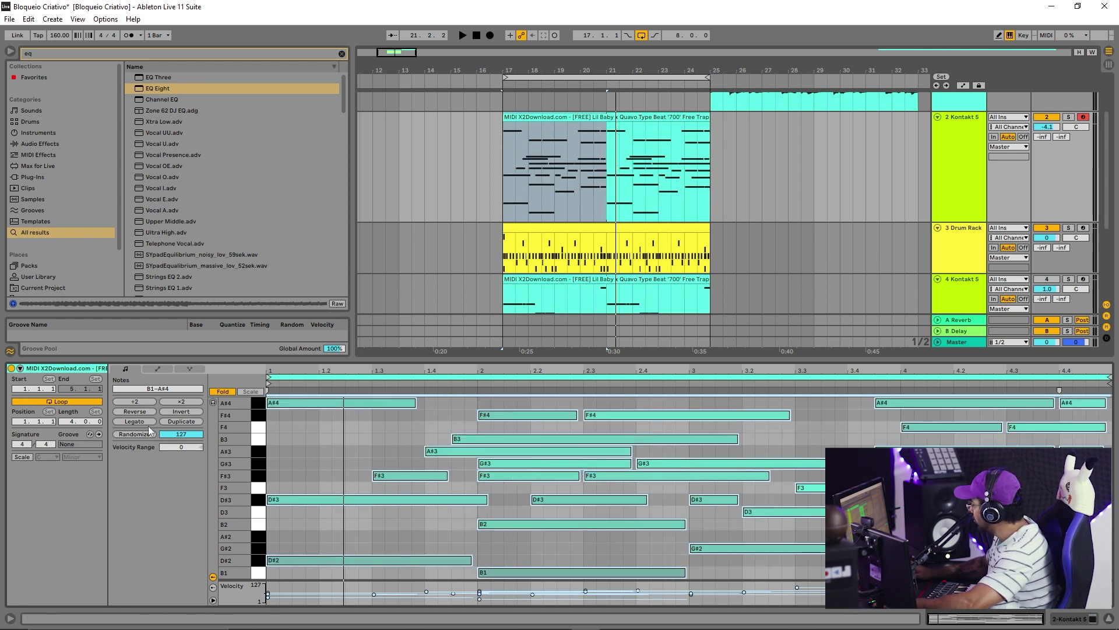
- Reverse all the melody notes, play the result, and unmute the lower Kontakt 5 track
{"action": "key", "text": "ctrl+z"}
{"action": "key", "text": "space"}
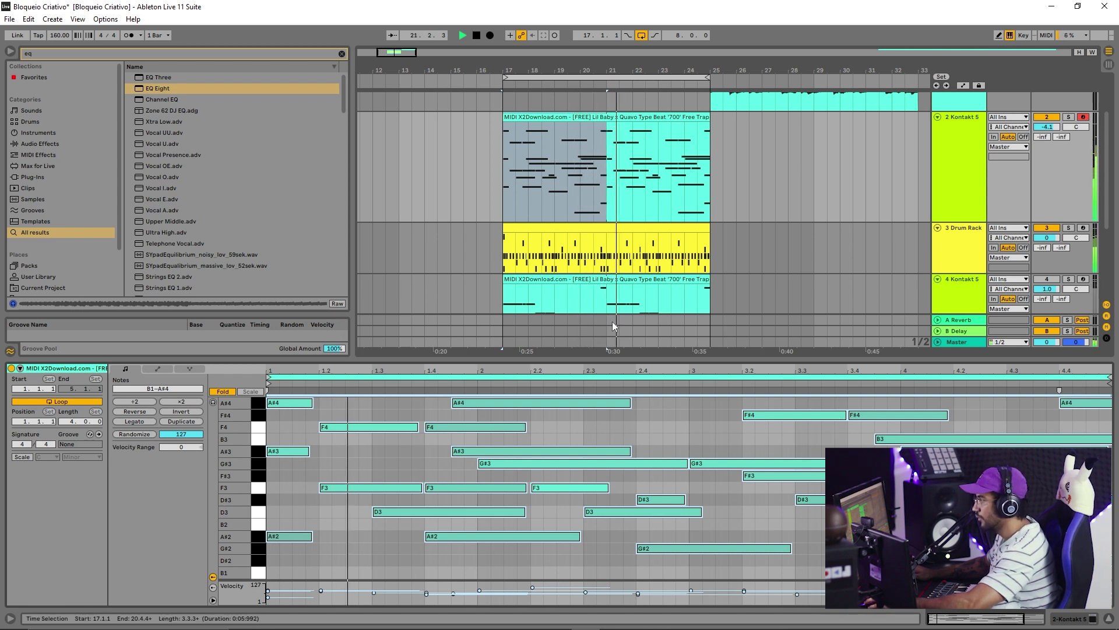
{"action": "left_click", "coordinate": [1035, 280]}
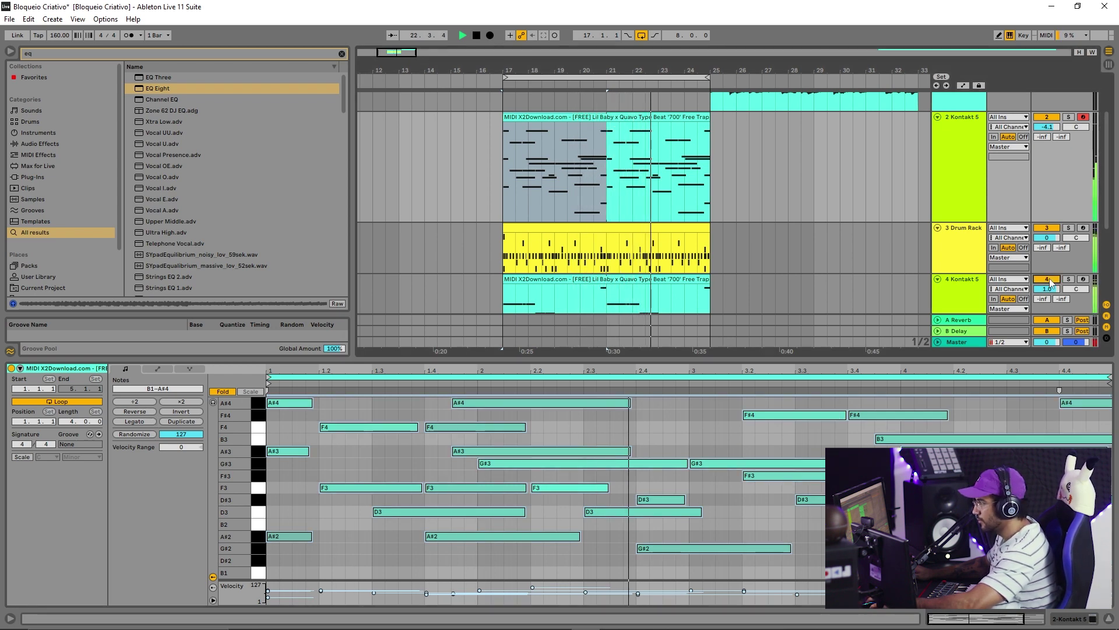